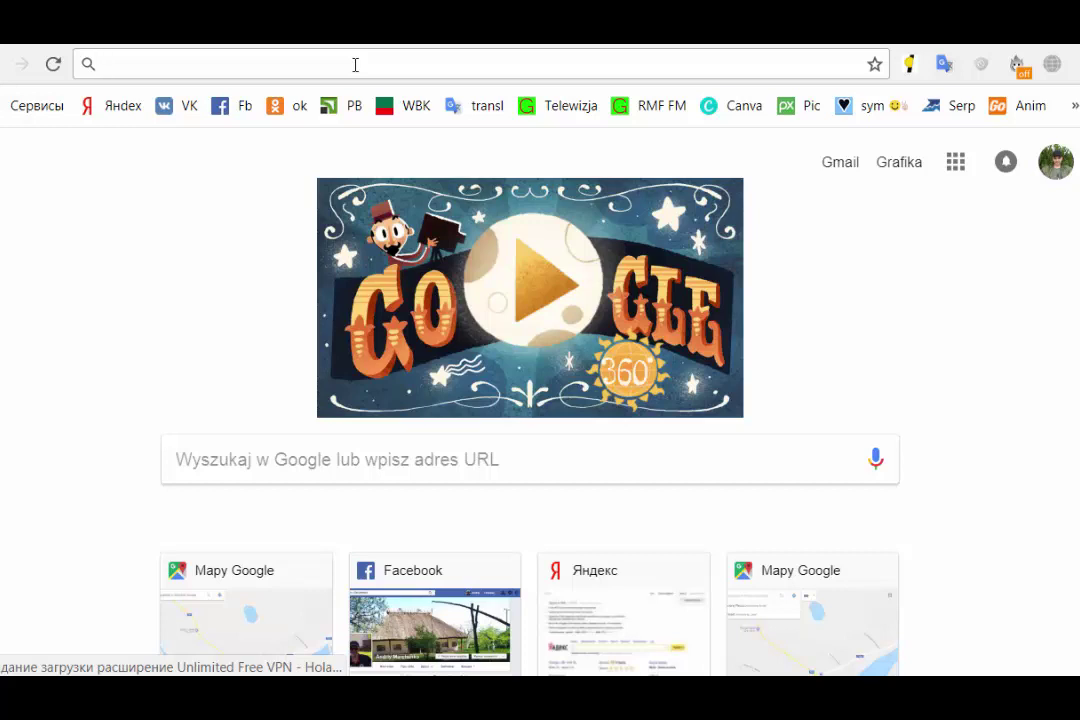
- Open the Ukrainian railways website at uz.gov.ua
text(u)
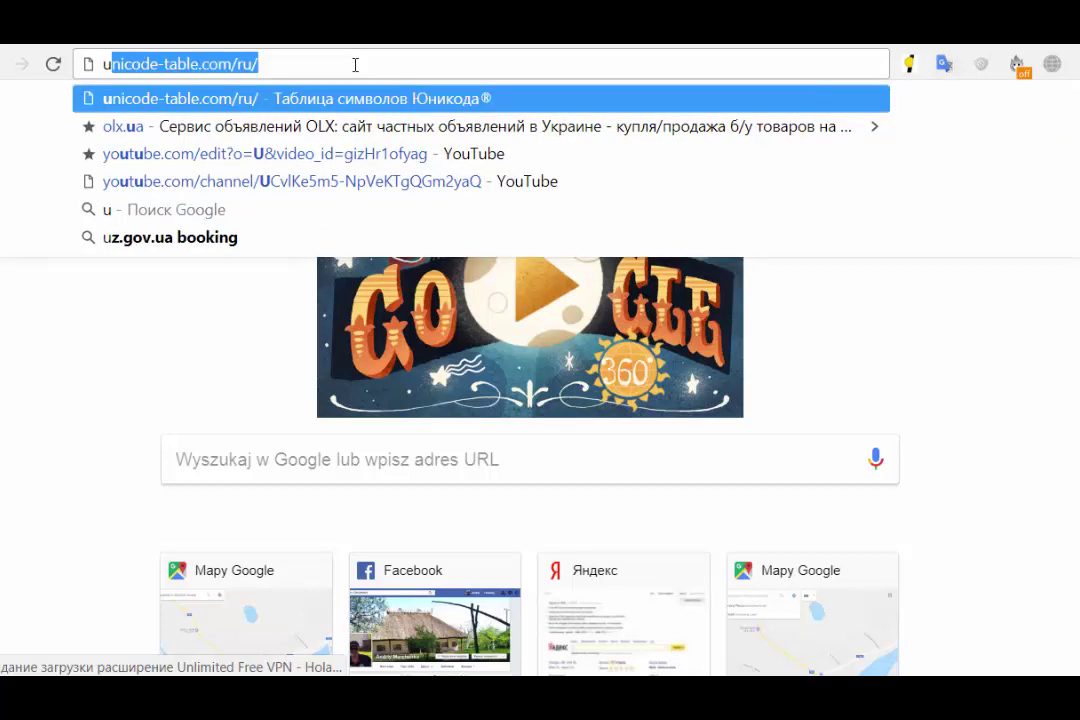
text(z.)
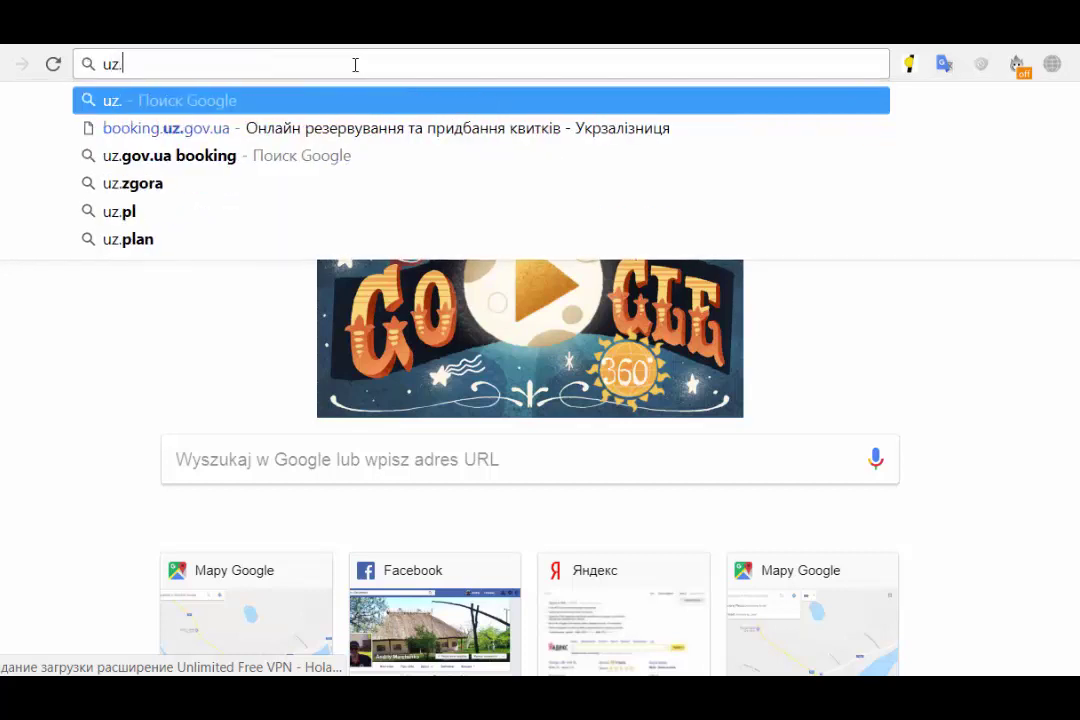
text(go)
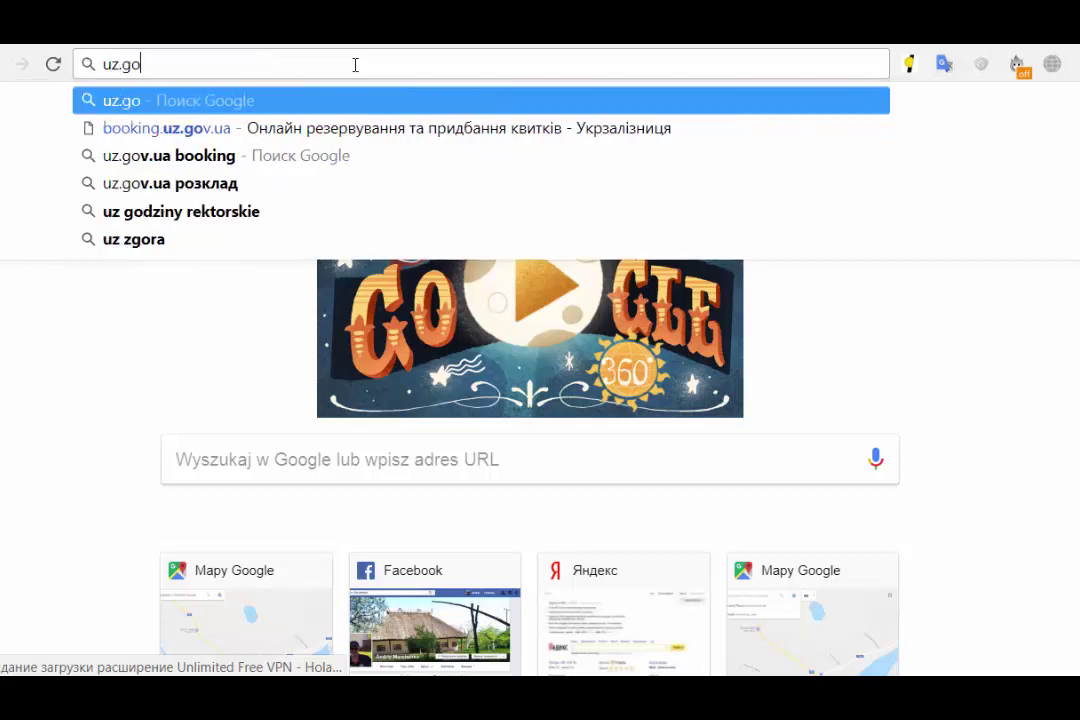
text(v)
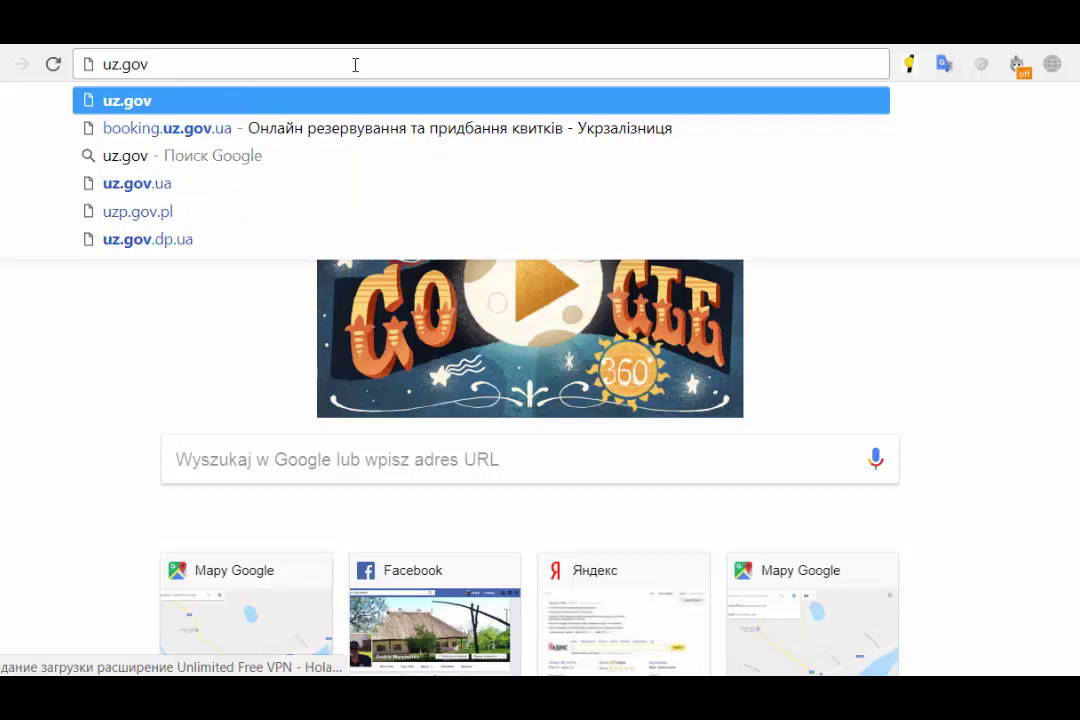
text(.)
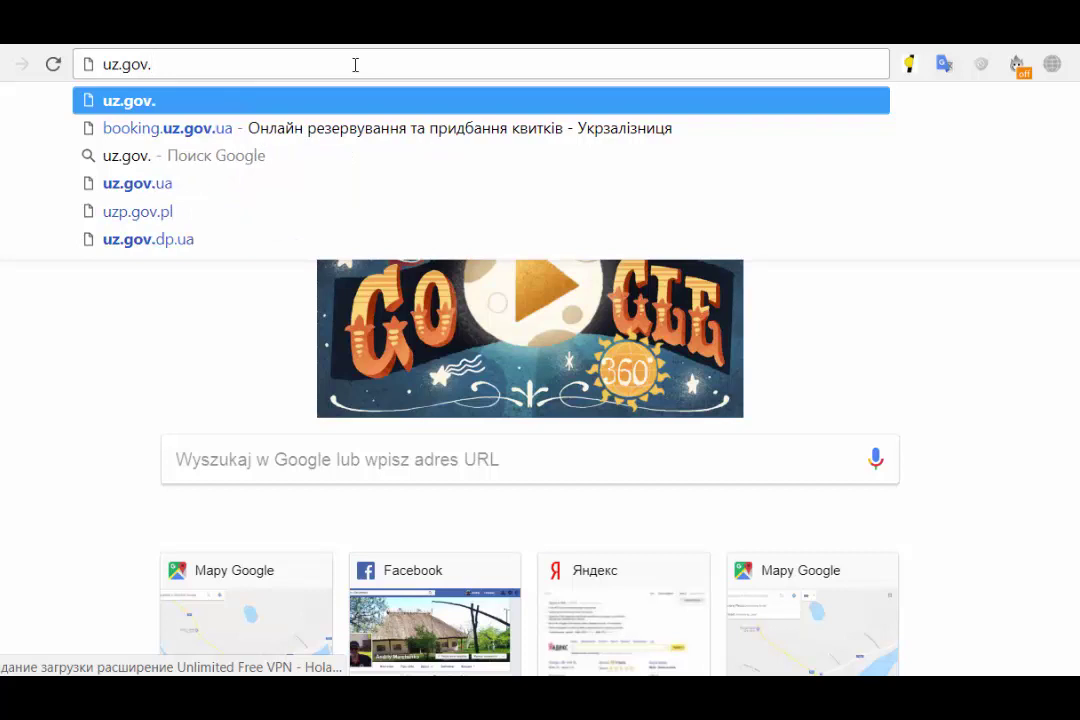
text(ua)
key(Return)
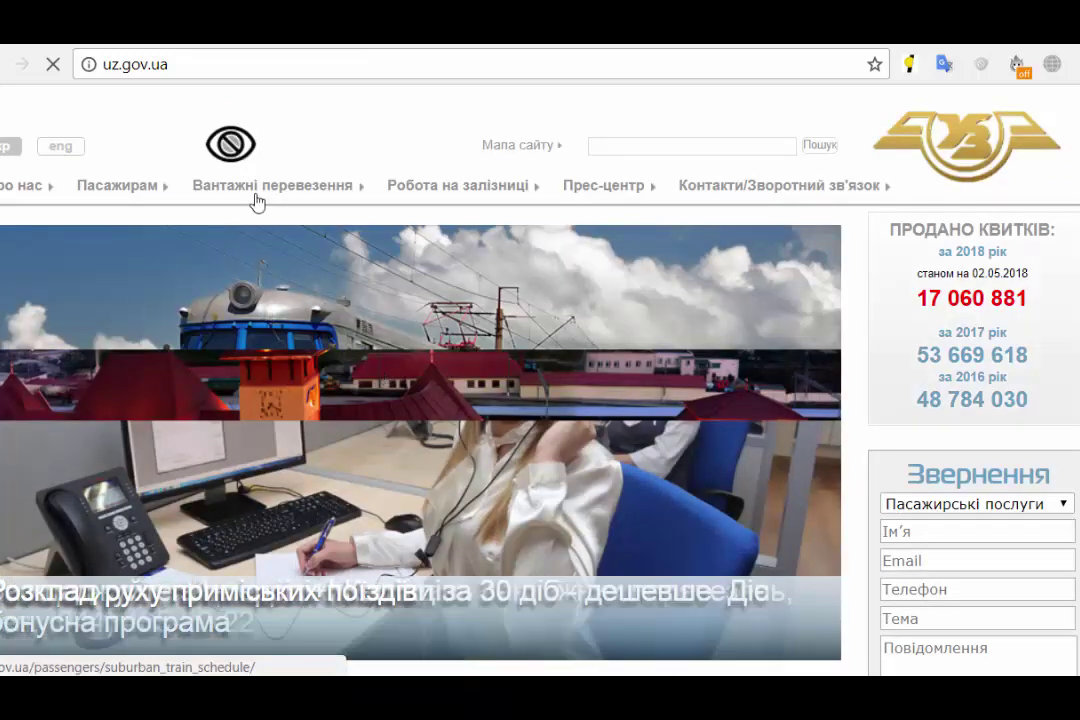
- Open the online ticket payment page, Оплата квитків Online, from the site's passenger section
click(290, 197)
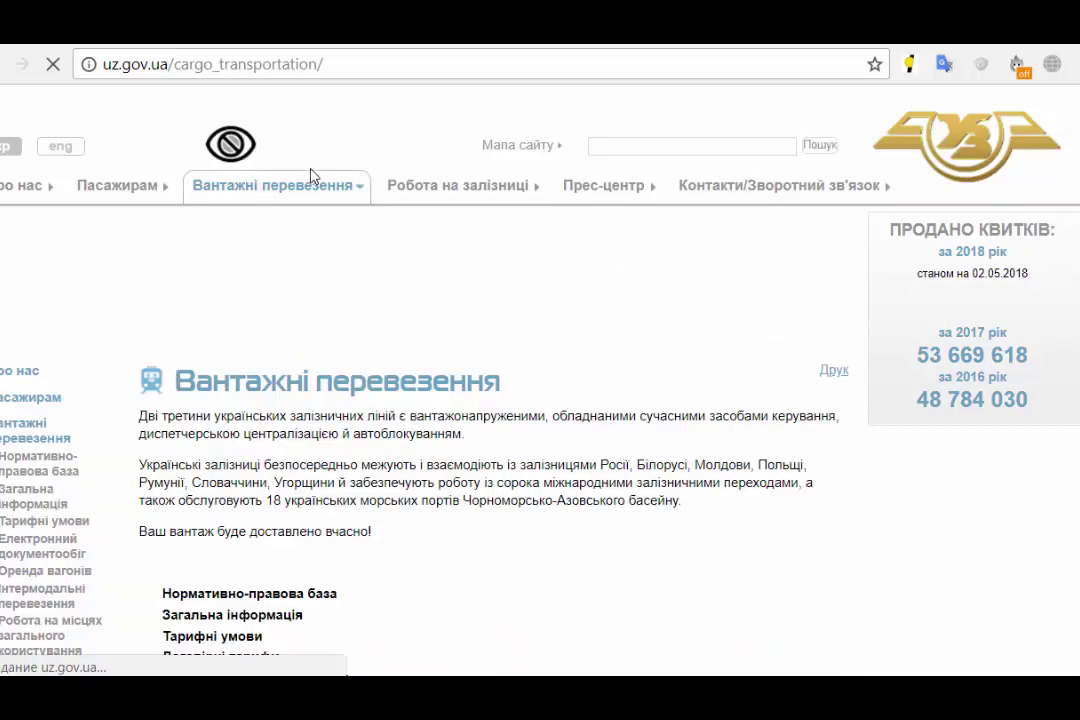
mouse_move(311, 186)
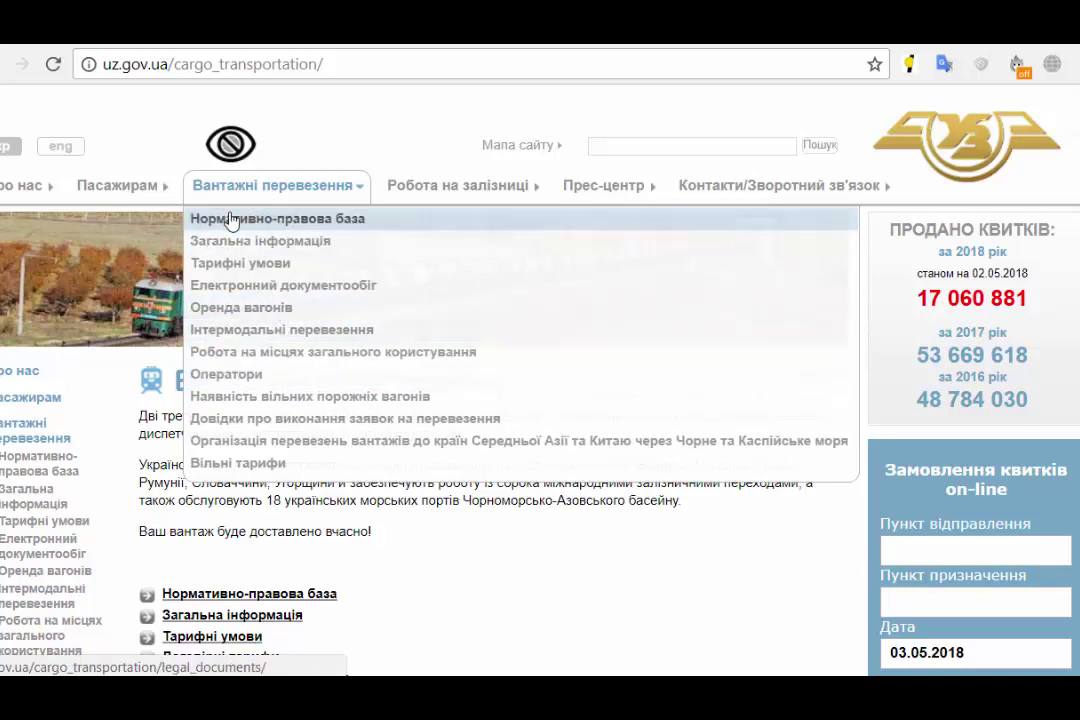
mouse_move(430, 197)
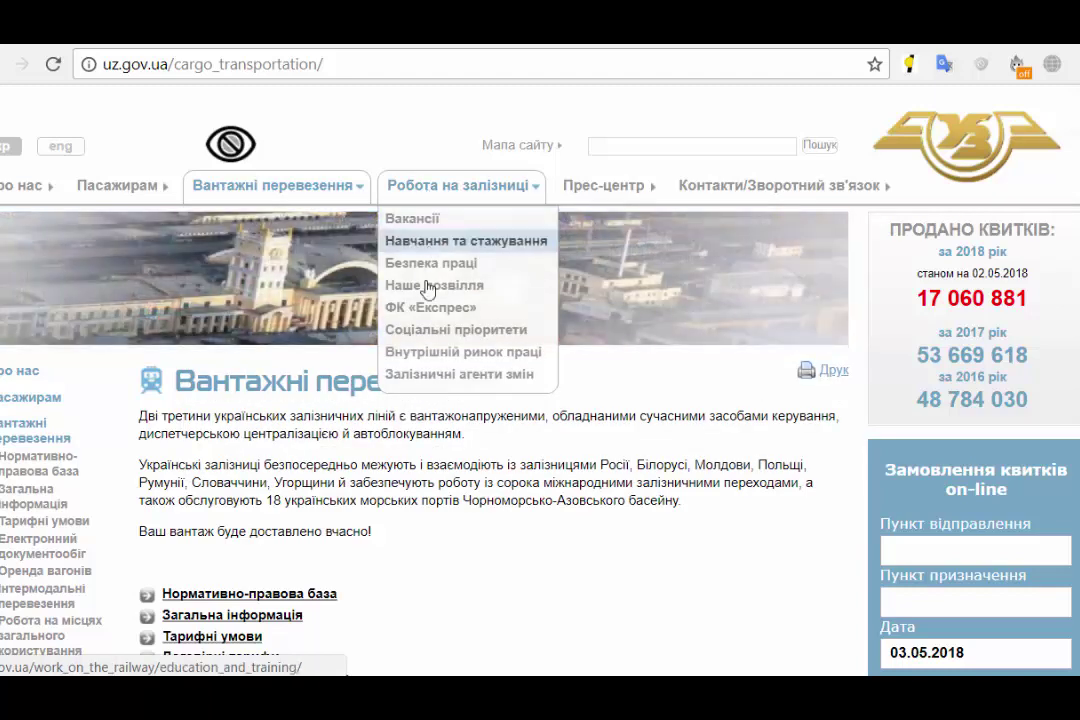
mouse_move(152, 206)
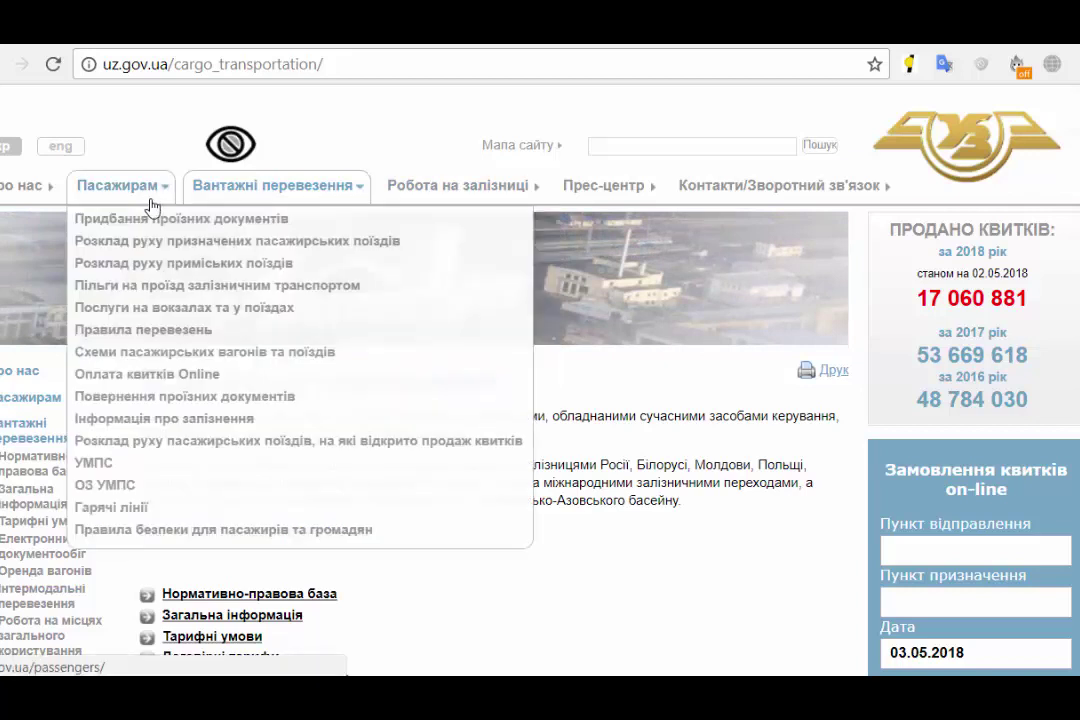
click(137, 379)
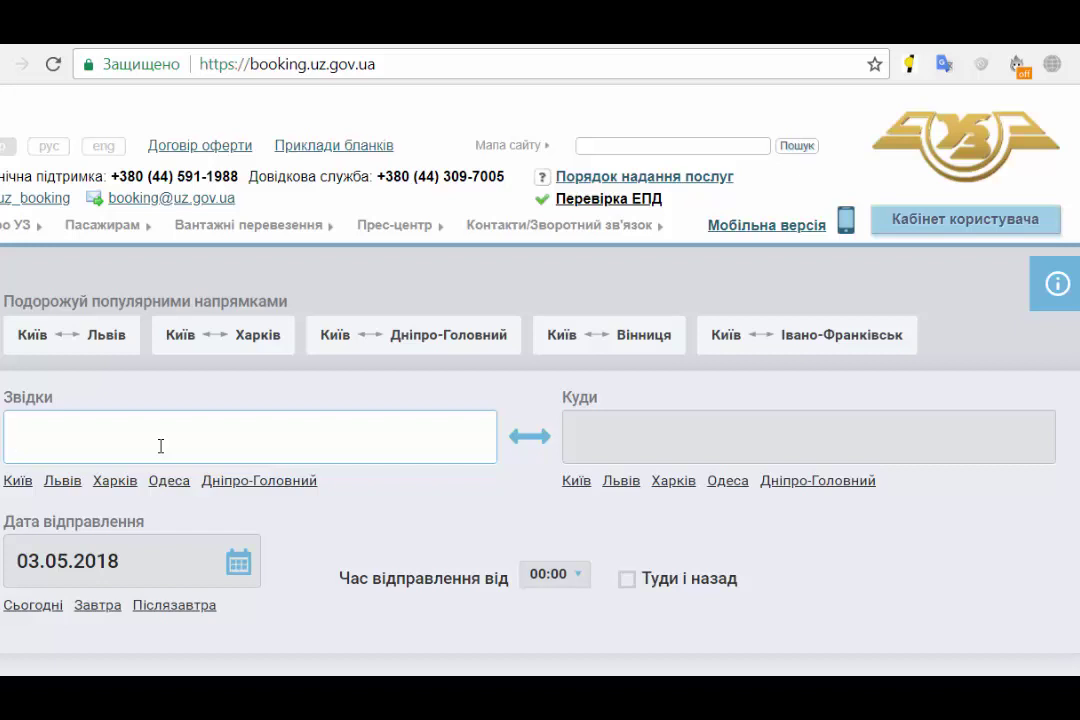
- Set the trip's departure station to Київ and the destination station to Львів
text(rbtd)
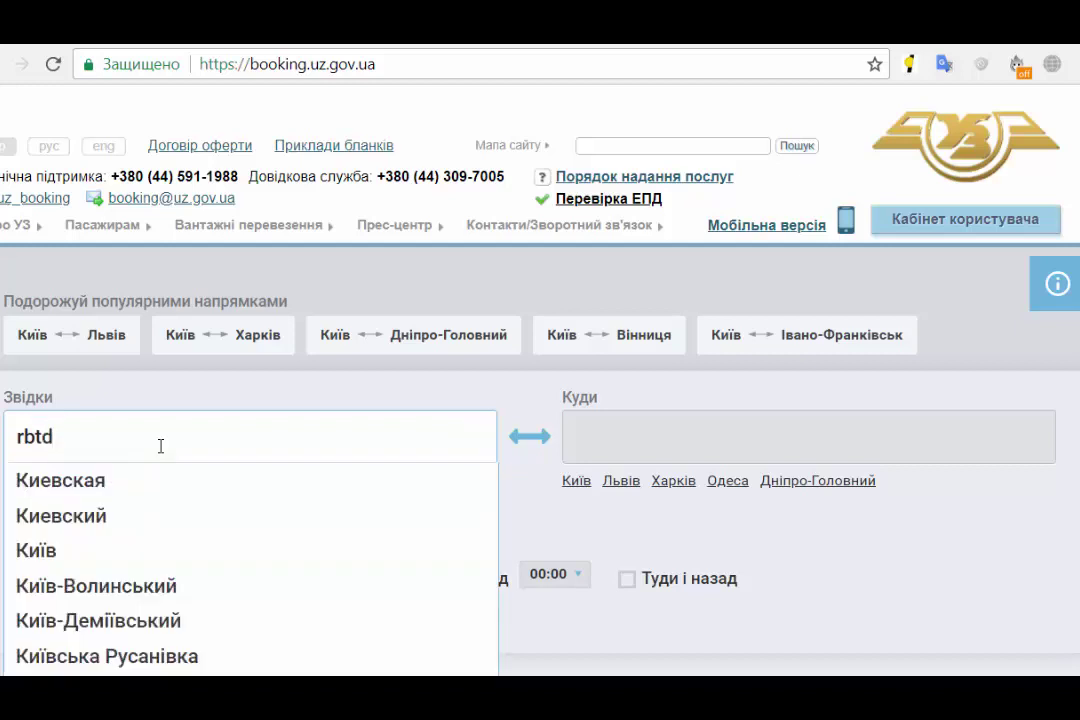
click(86, 552)
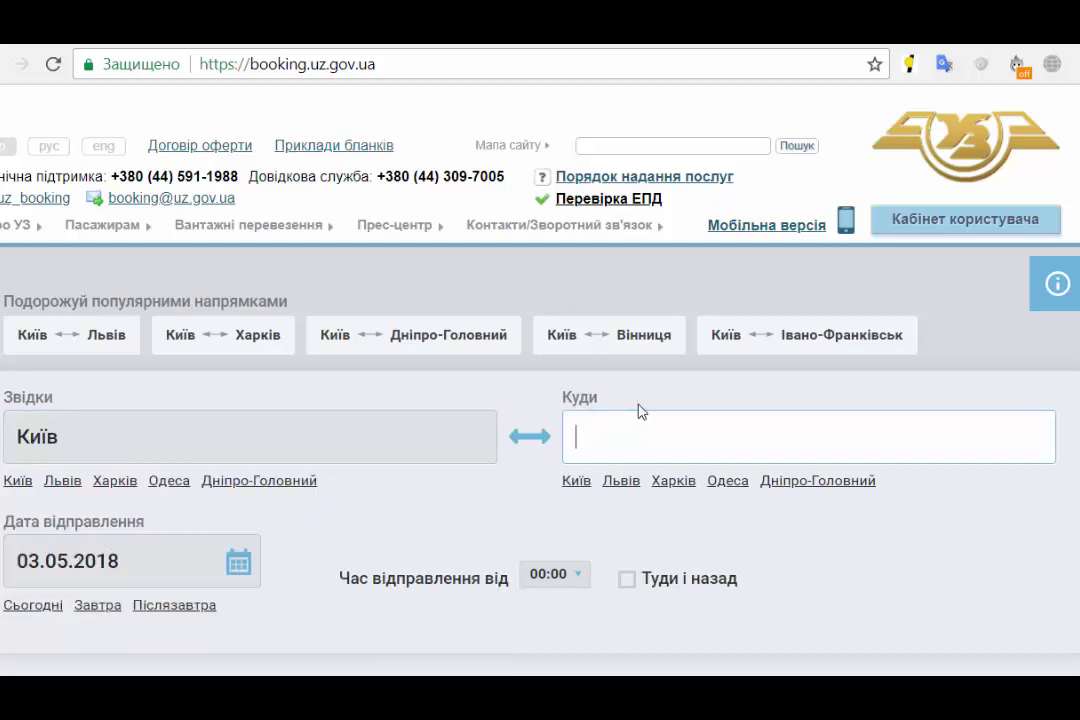
text(ль)
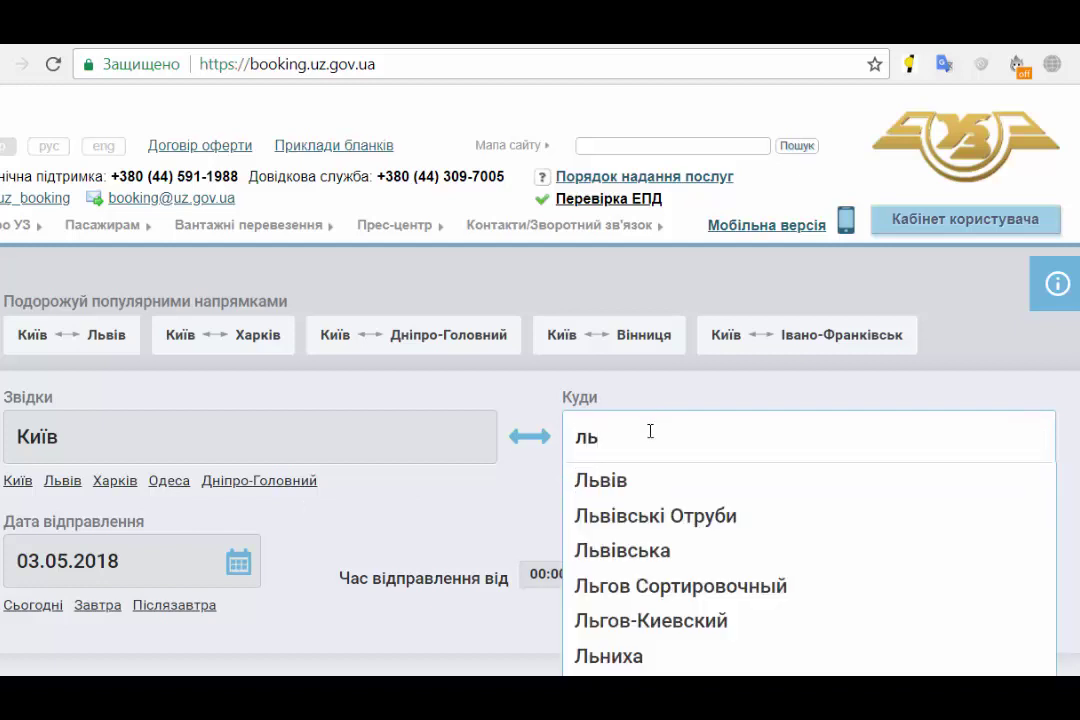
click(624, 482)
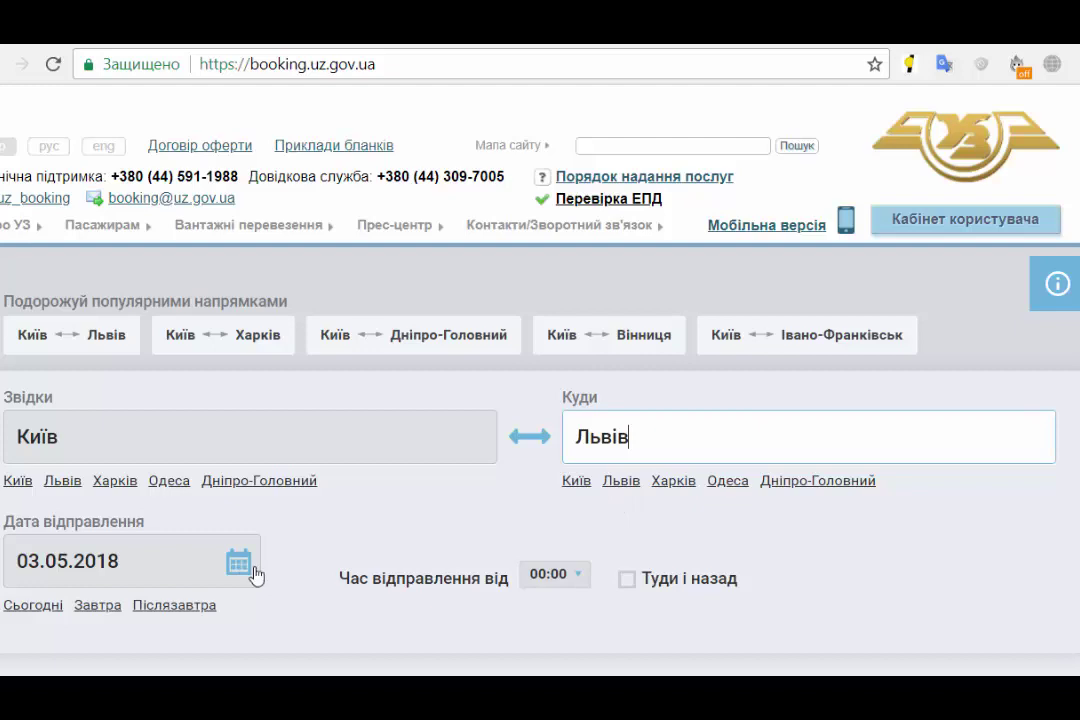
- Set the departure date to 14.05.2018 and search for trains on that day
scroll(410, 540, down, 1)
click(244, 472)
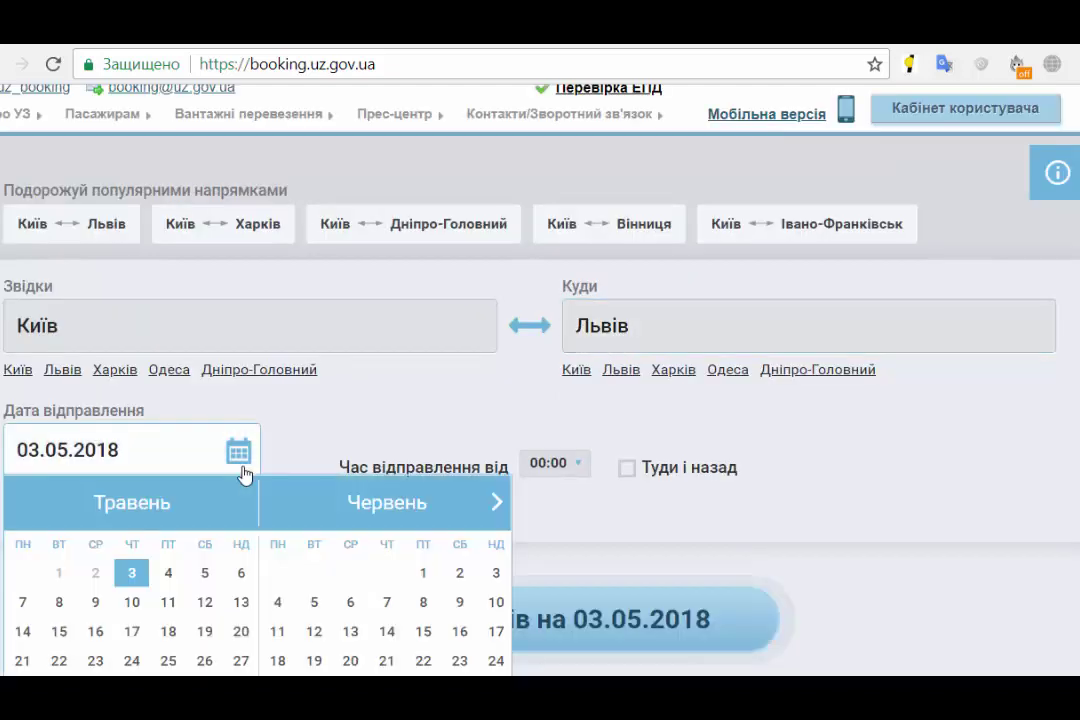
scroll(369, 405, down, 1)
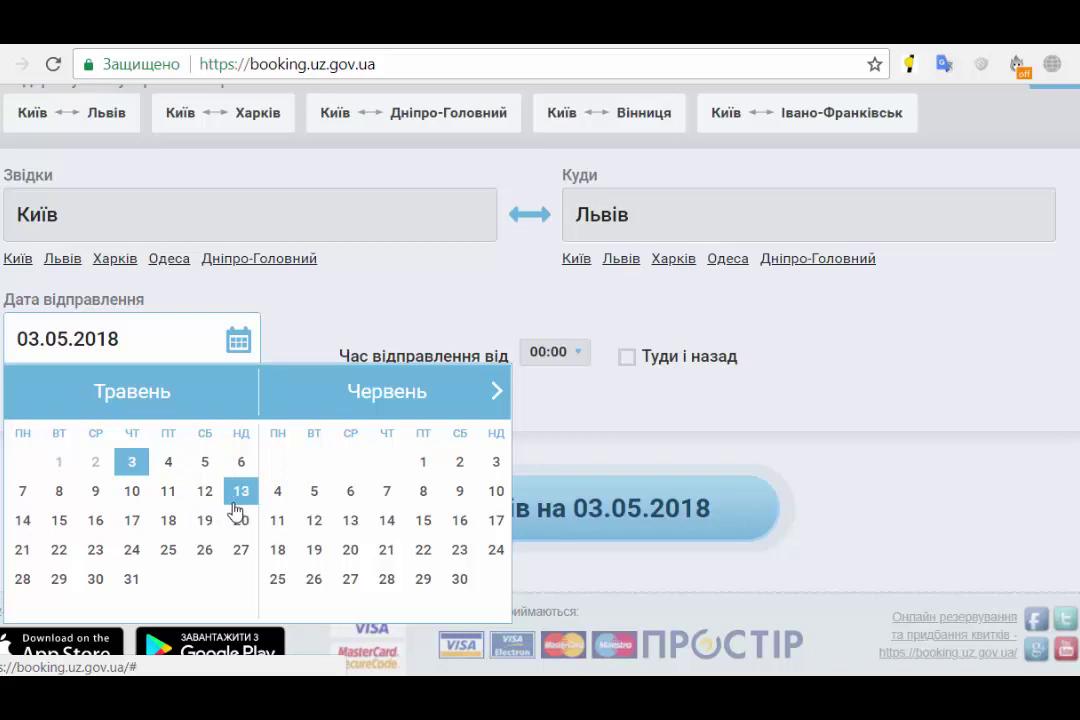
click(28, 527)
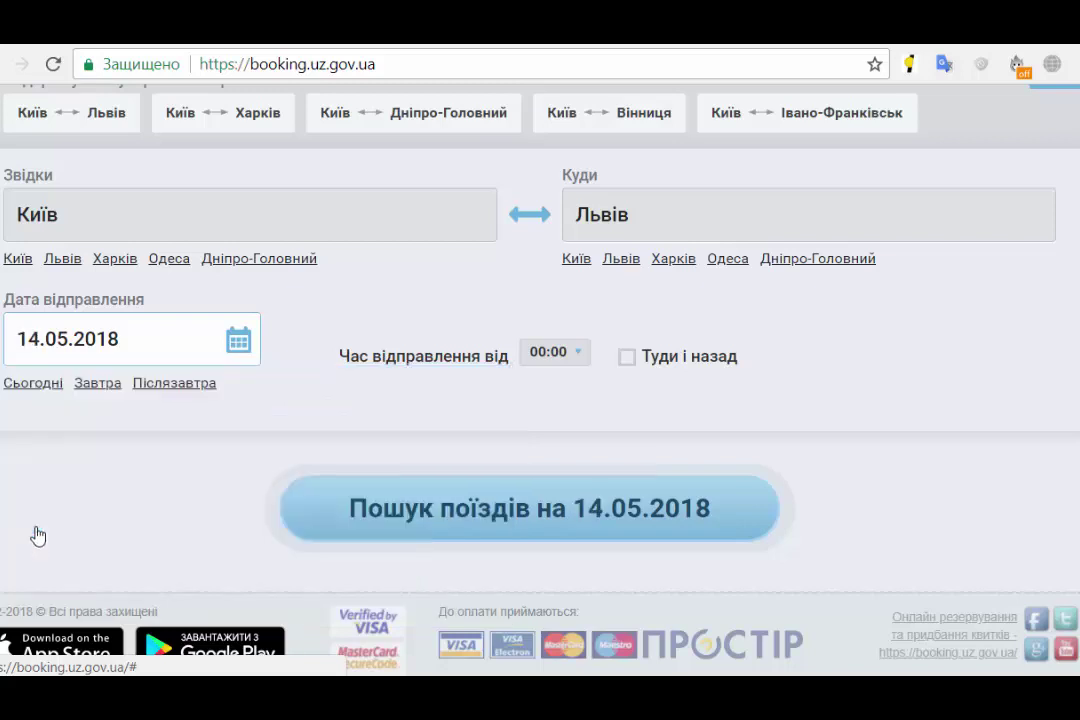
click(390, 510)
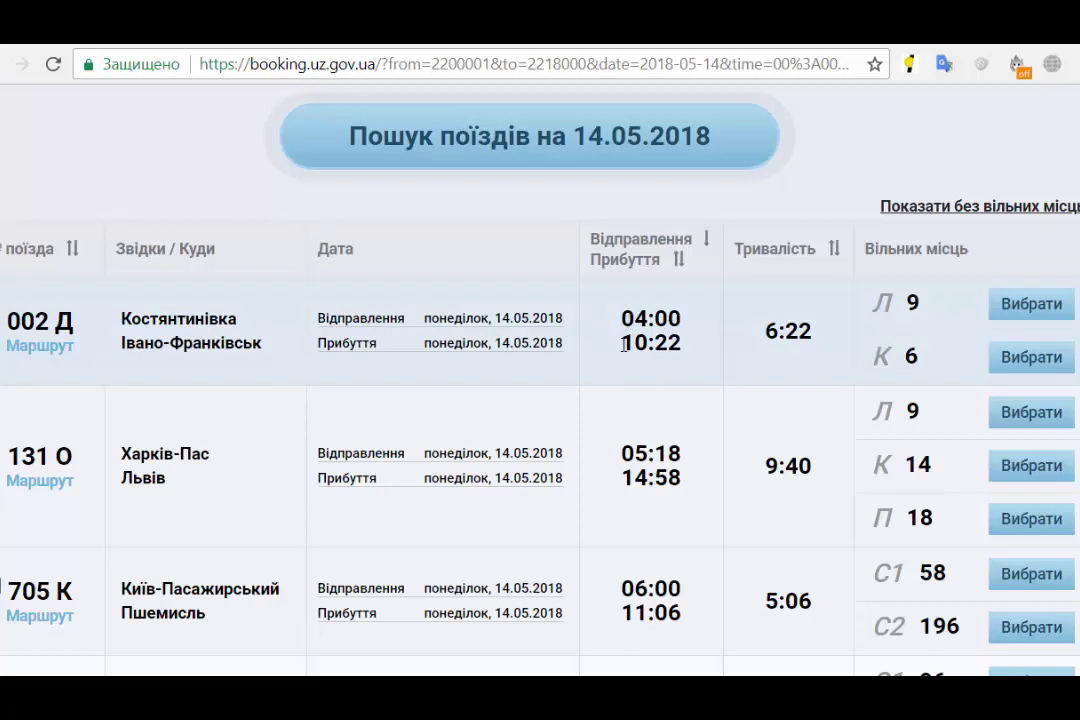
- Examine the arrival times, travel durations and free seats by class for the trains in the results list
drag(623, 344, 719, 355)
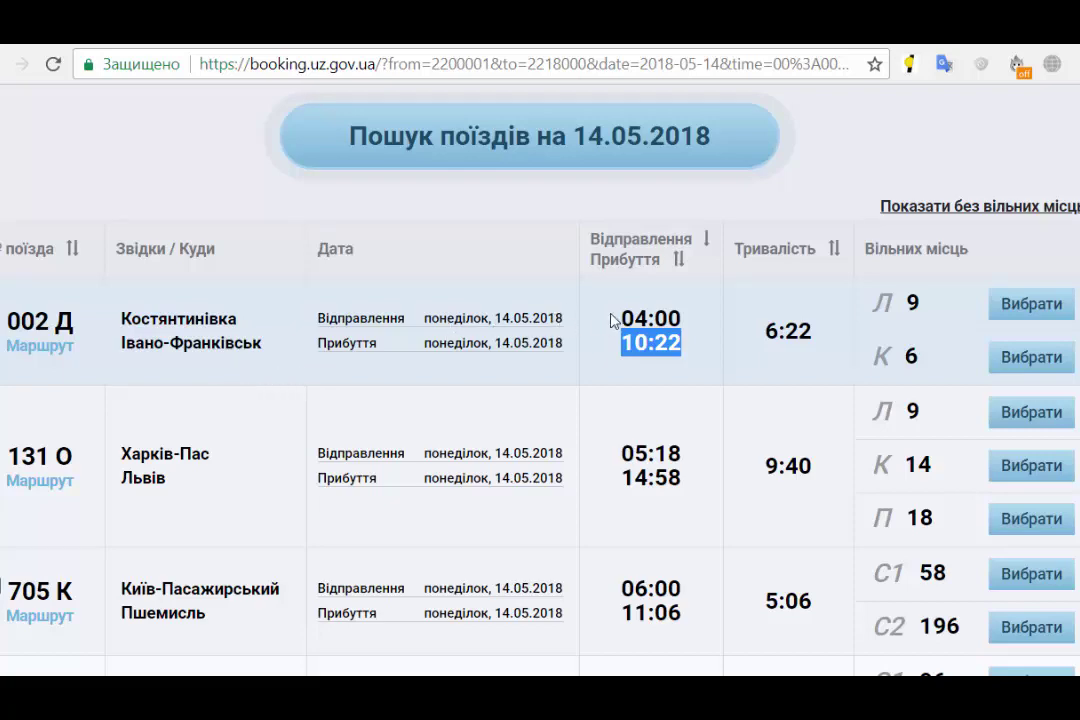
scroll(596, 347, up, 5)
scroll(593, 350, down, 4)
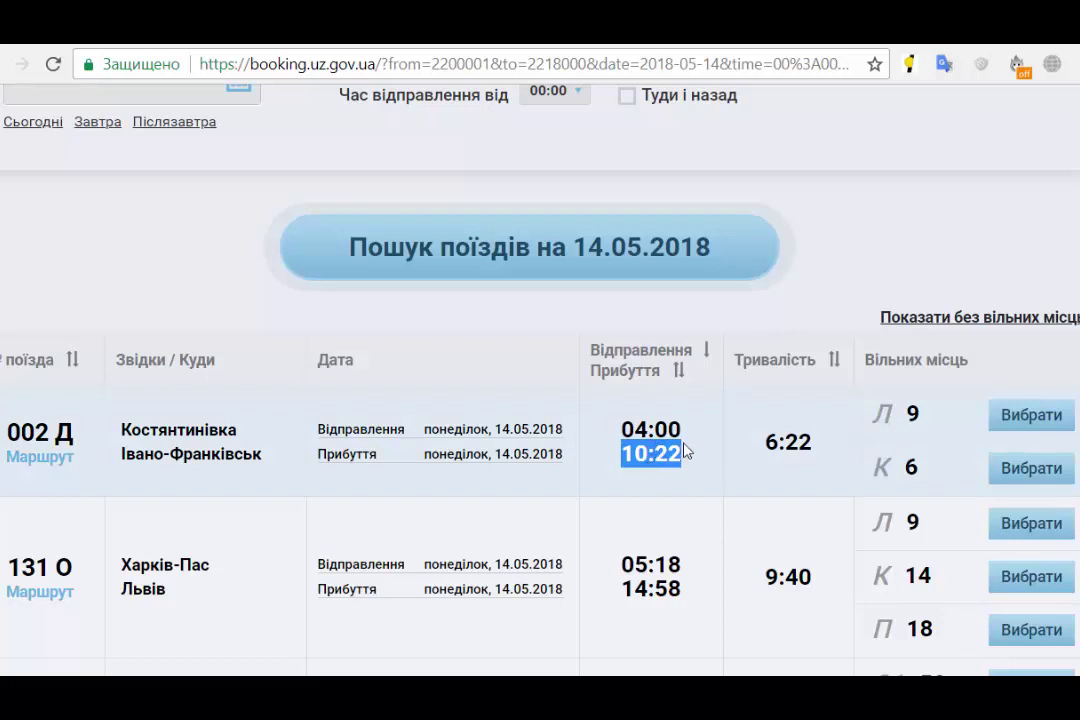
drag(762, 443, 810, 442)
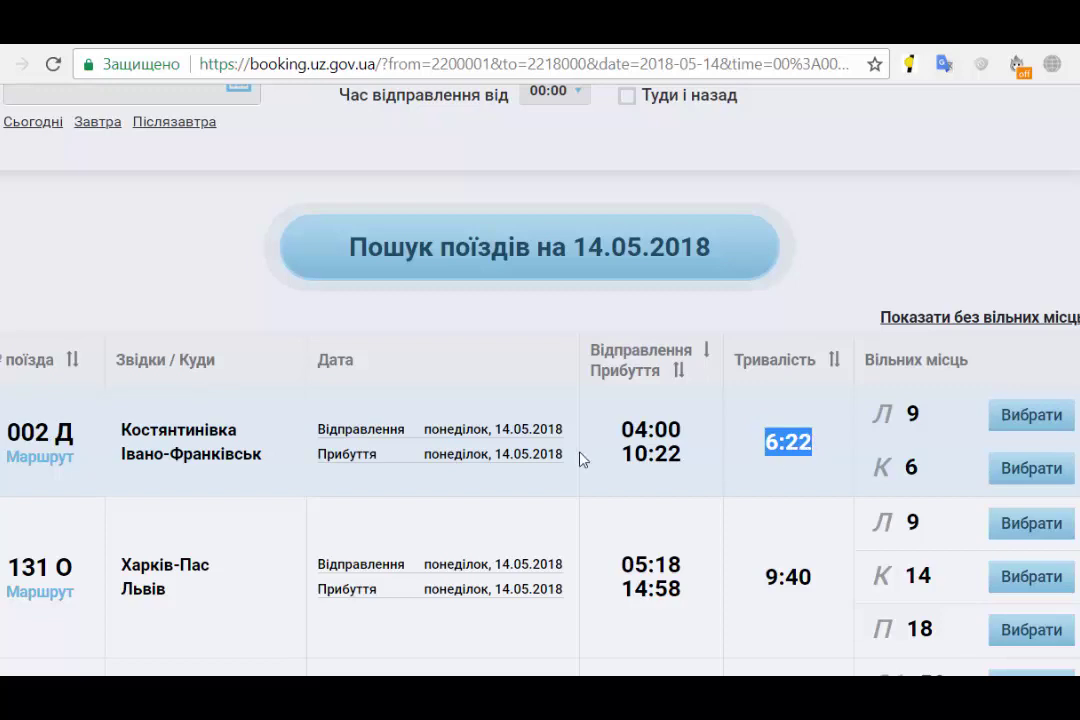
scroll(584, 459, up, 3)
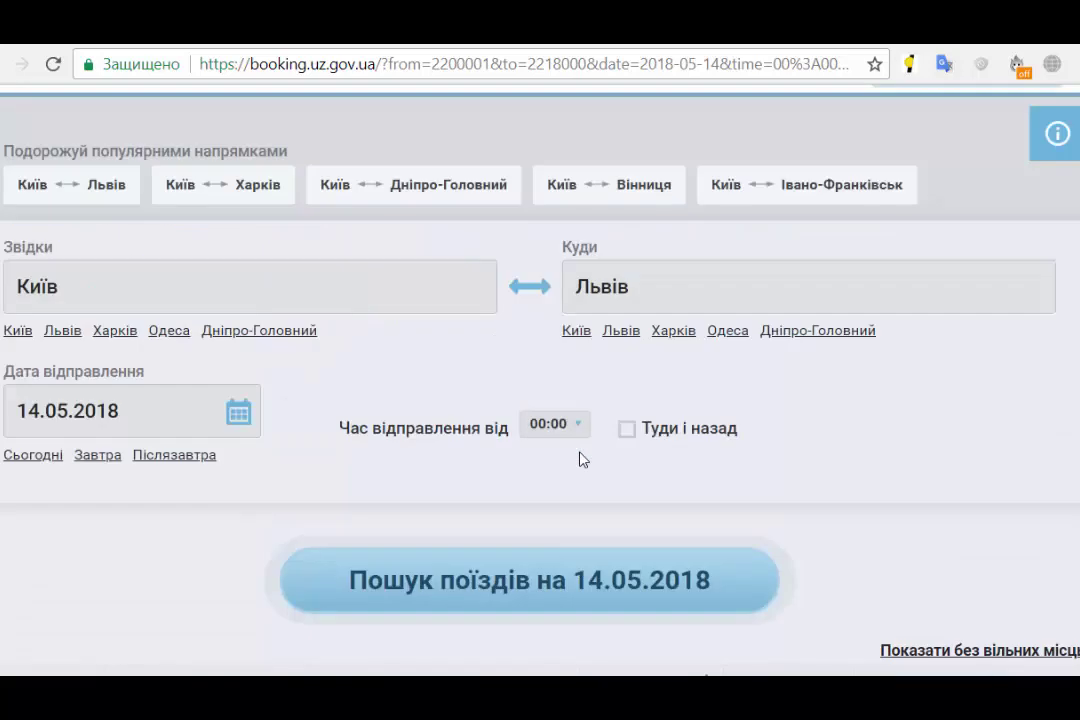
scroll(584, 459, down, 4)
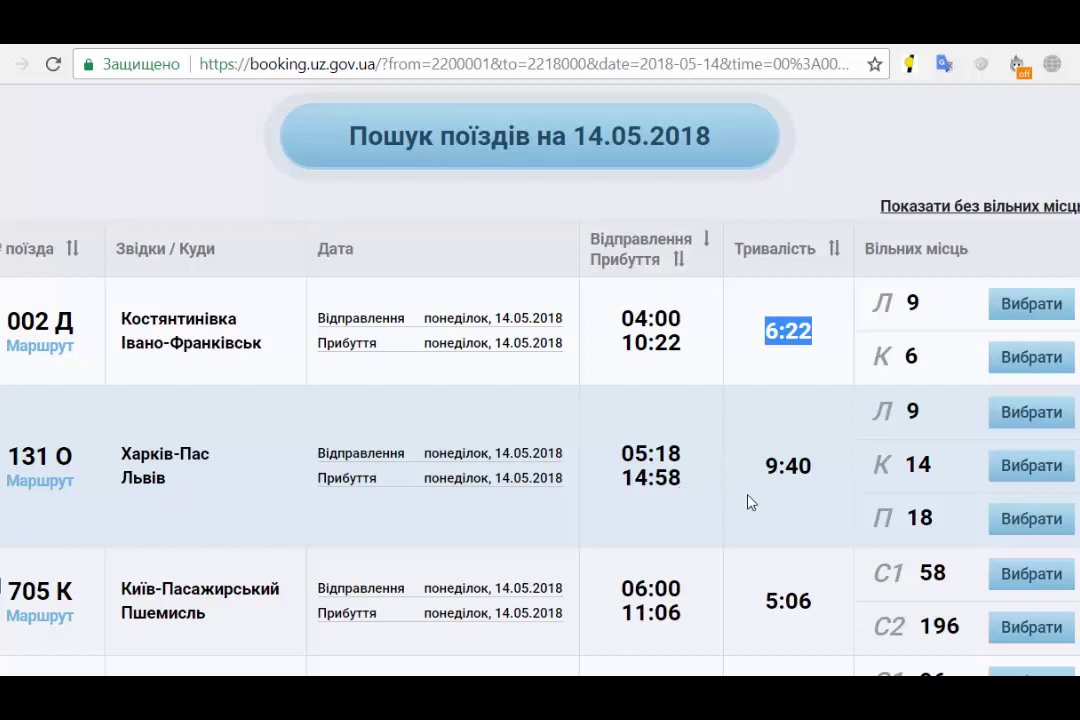
drag(766, 474, 757, 516)
scroll(545, 553, down, 2)
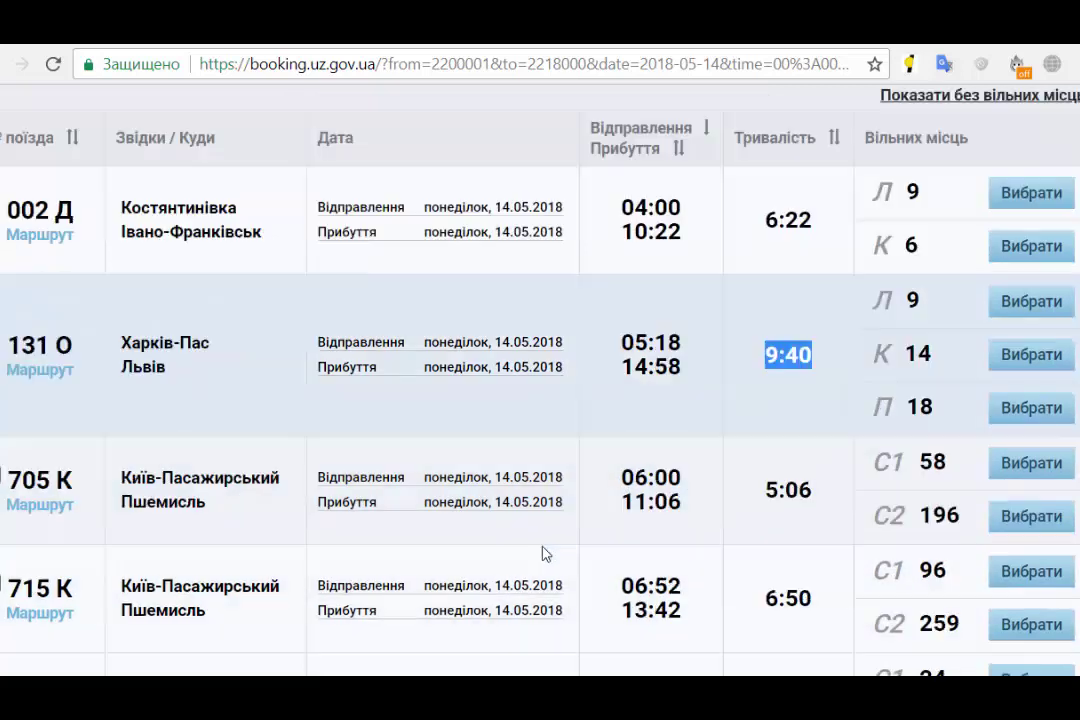
scroll(545, 551, down, 1)
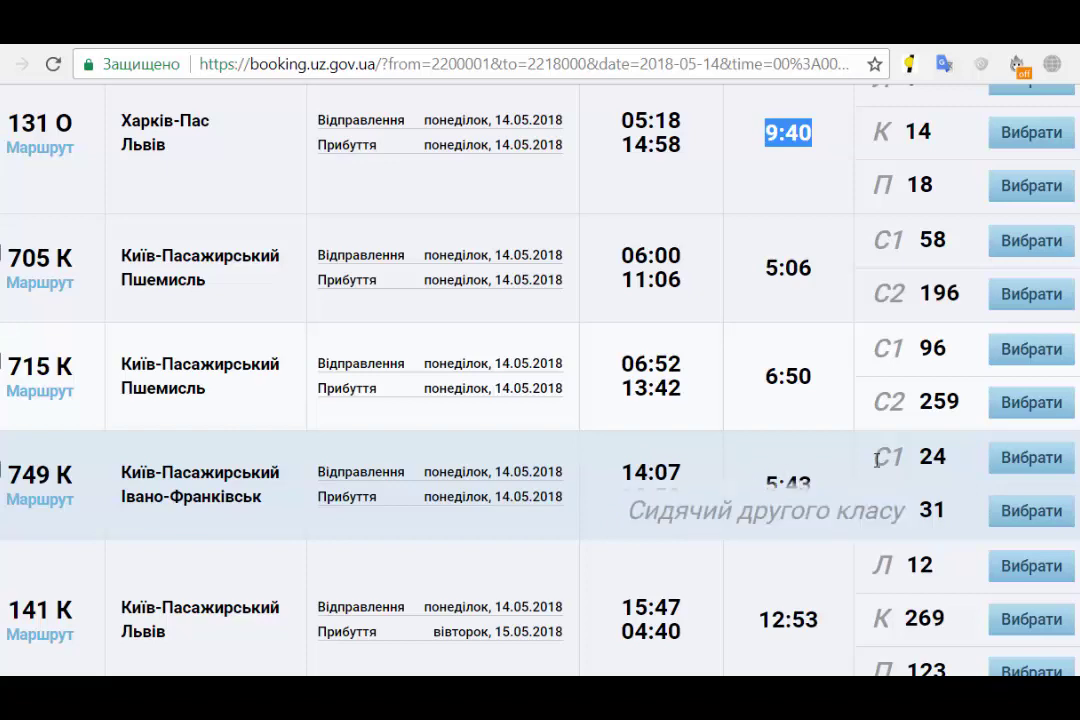
scroll(893, 345, up, 2)
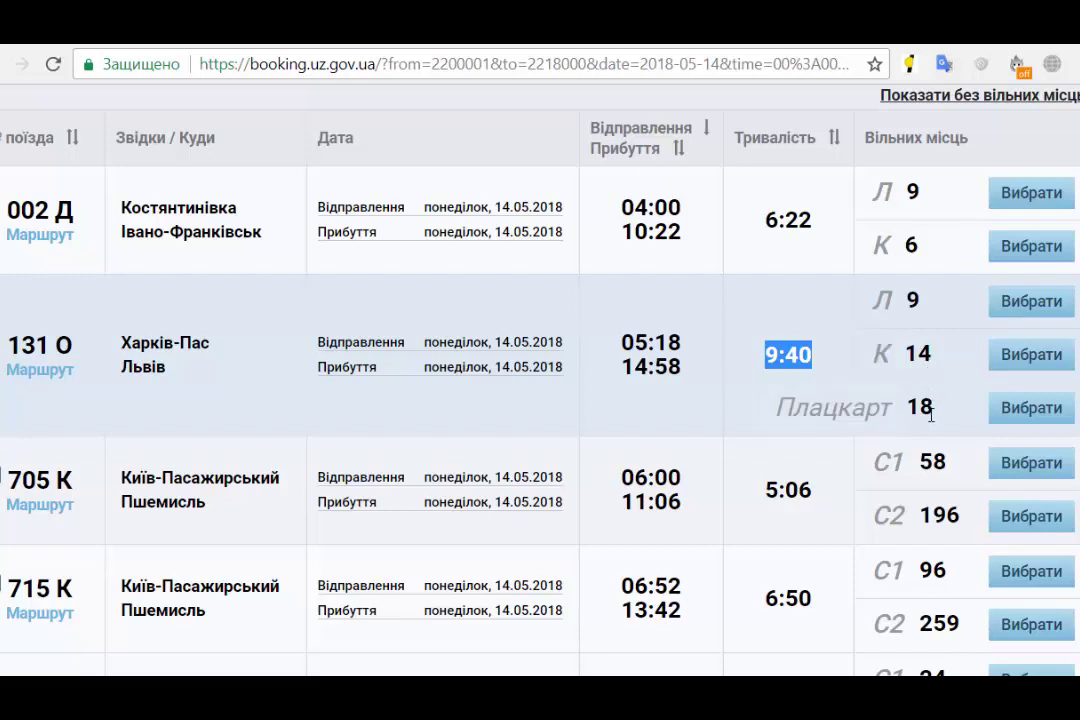
- Choose the Плацкарт class on train 131 О and review the free seats in the carriage plan
click(1020, 416)
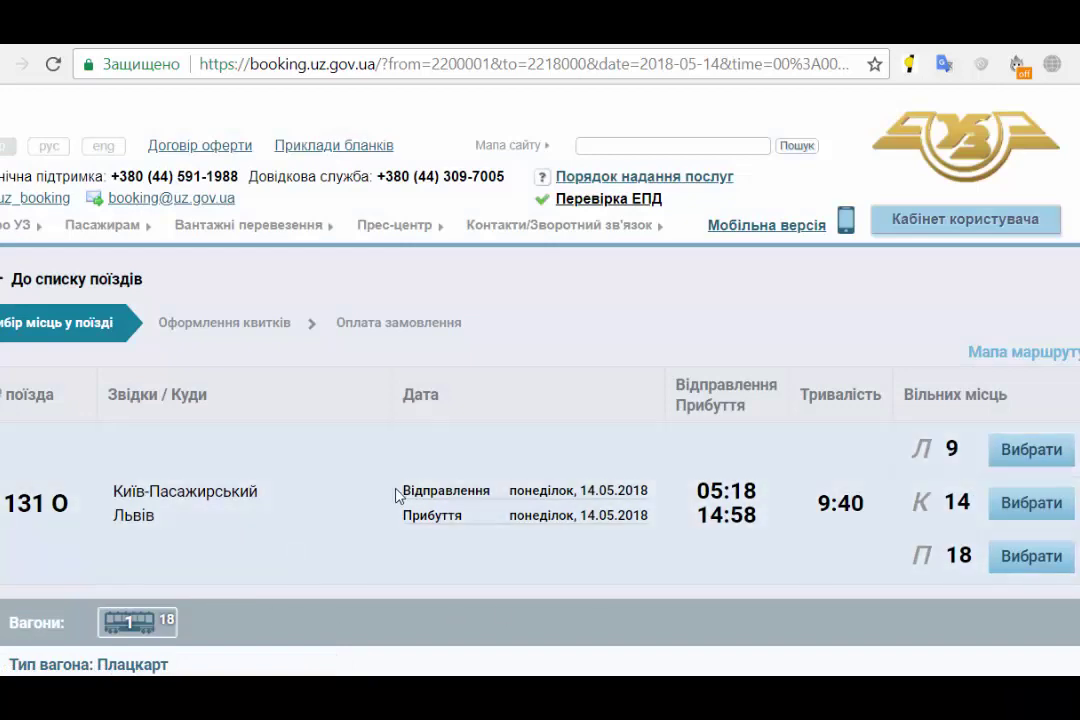
scroll(398, 494, down, 2)
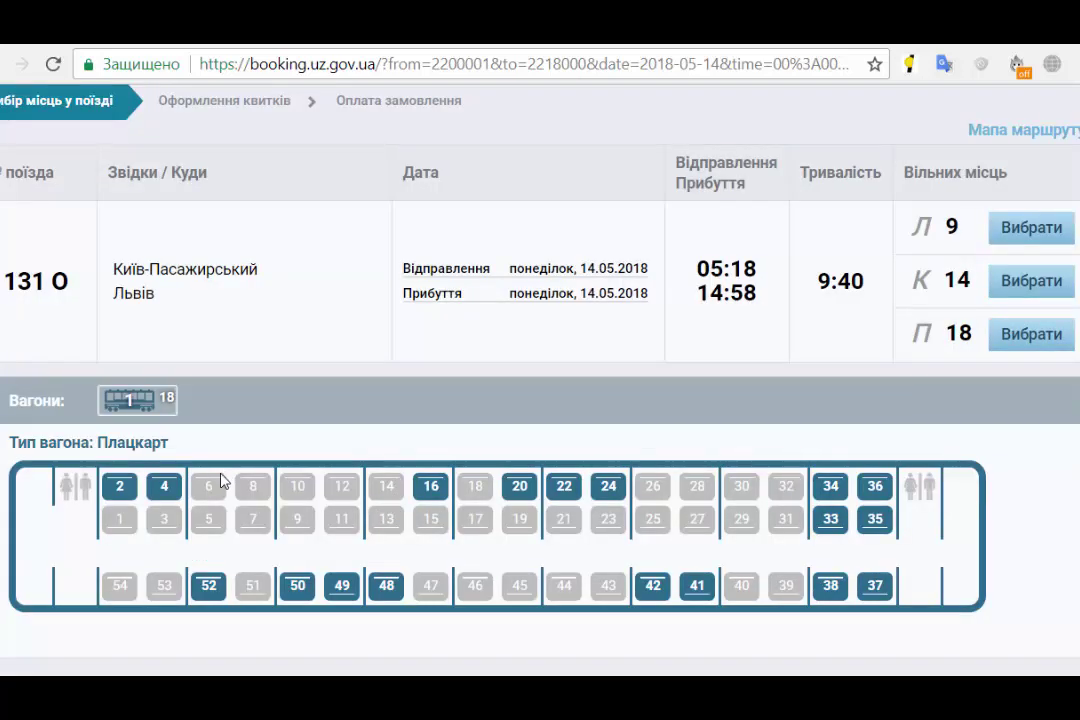
scroll(436, 513, down, 2)
scroll(441, 515, up, 1)
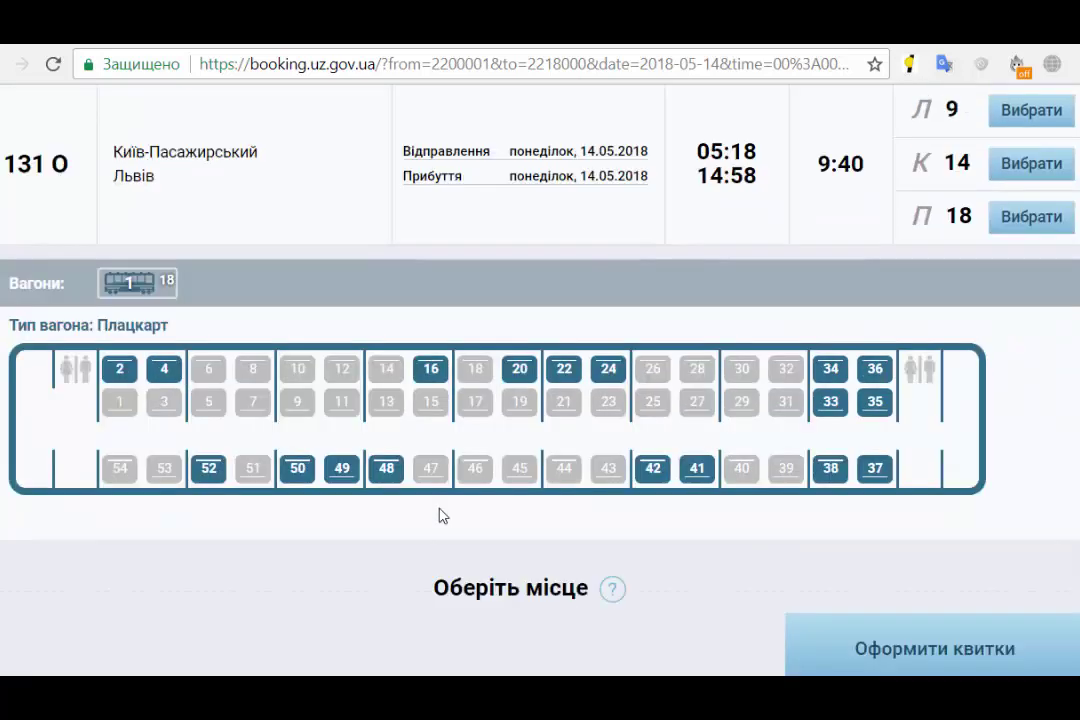
scroll(443, 516, up, 1)
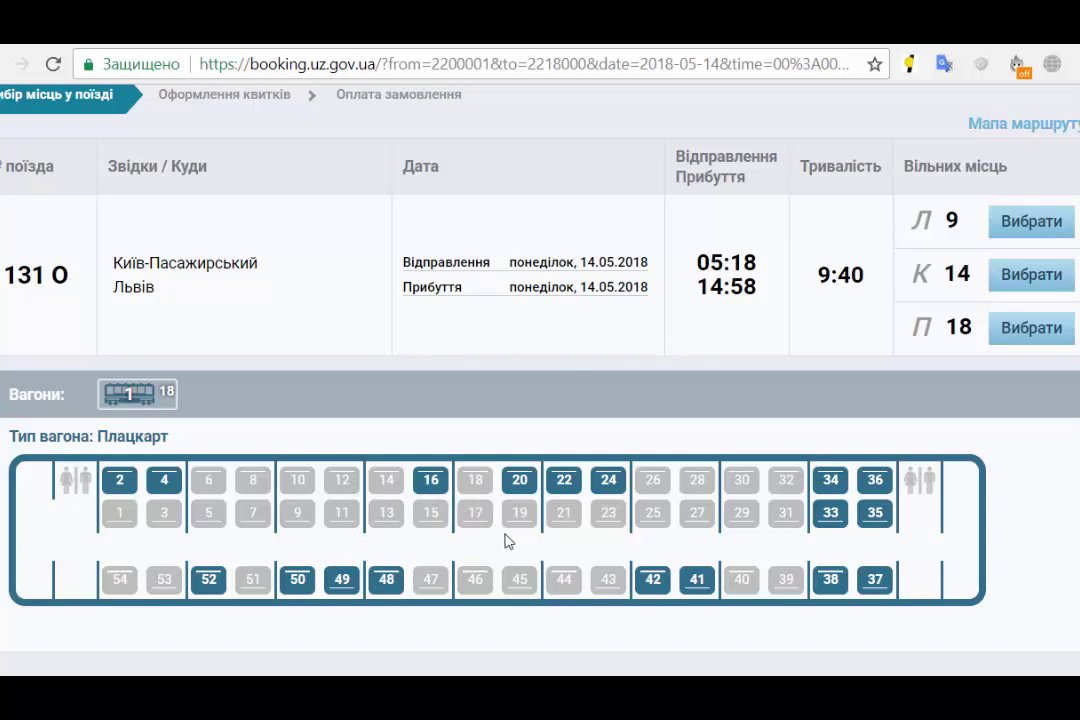
- Select seat 20 in carriage 1 and proceed to the passenger details form for issuing the ticket
click(520, 482)
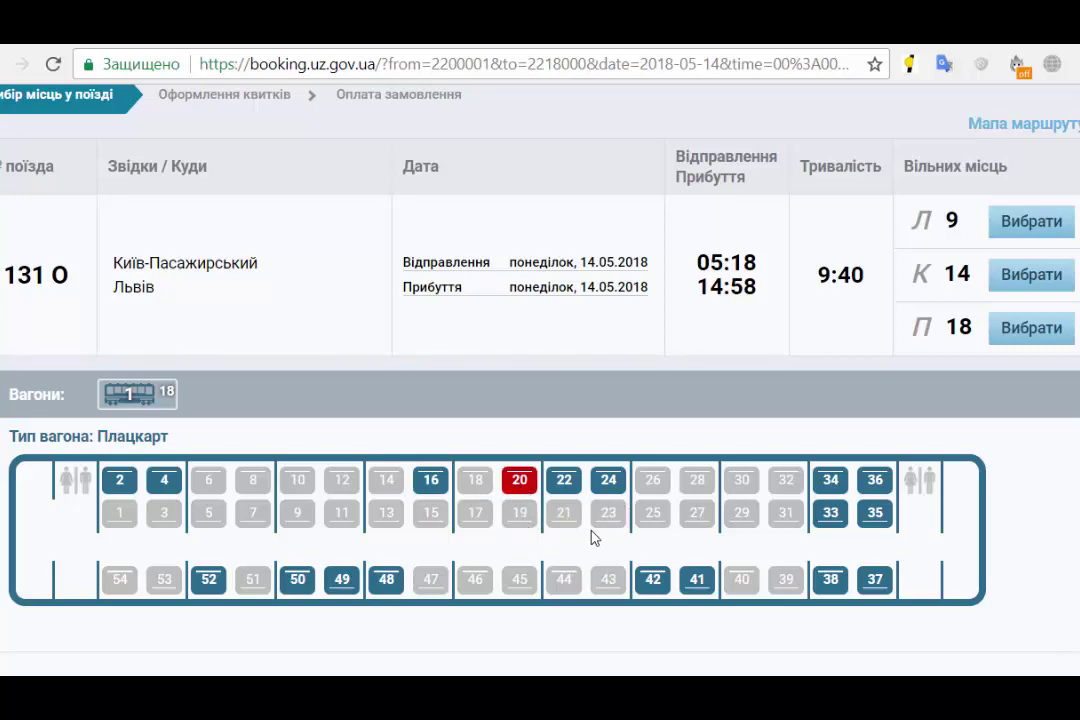
scroll(590, 535, down, 4)
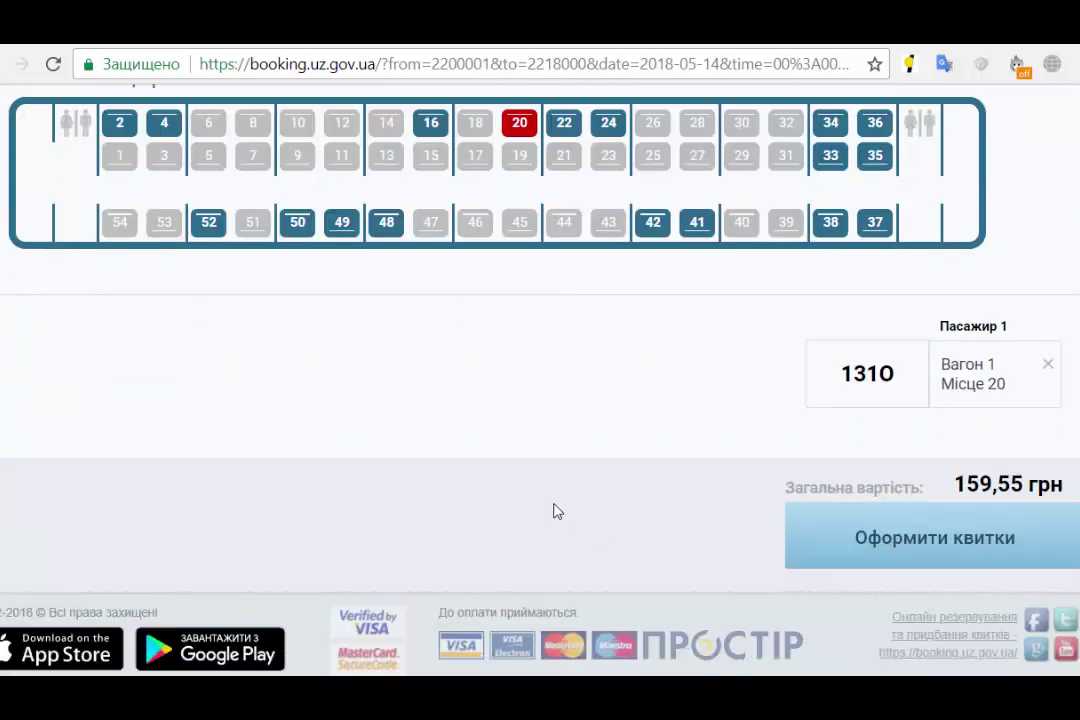
click(936, 555)
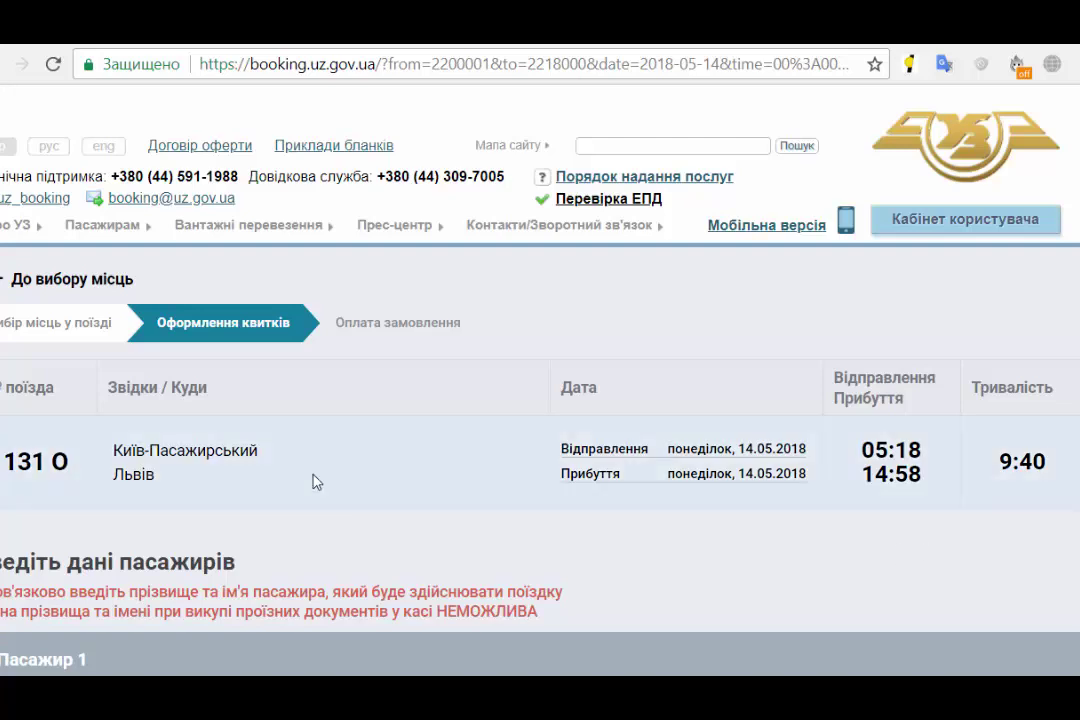
scroll(315, 482, down, 3)
scroll(315, 482, down, 1)
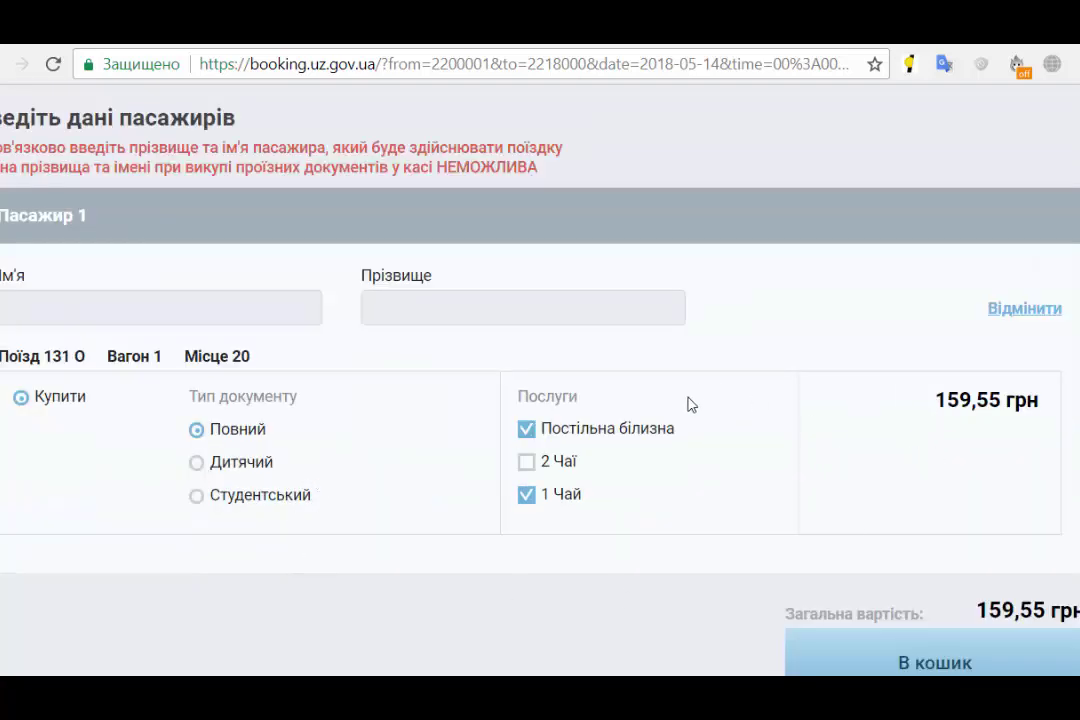
- Enter the first name and surname of passenger 1 in the passenger details form
click(292, 305)
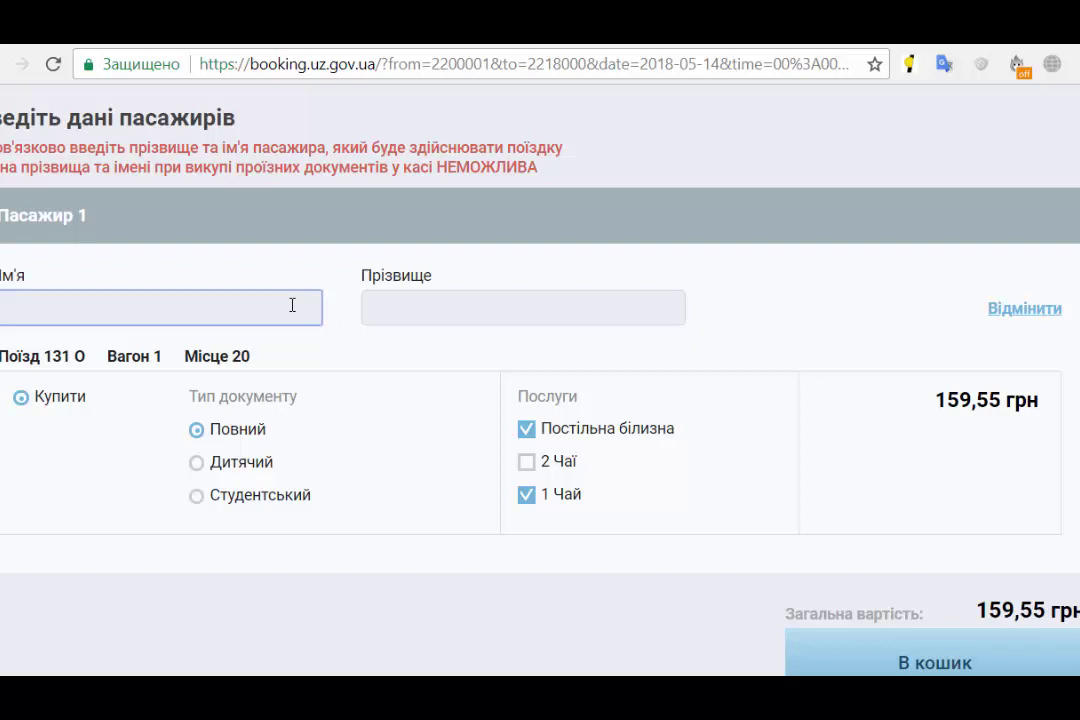
text(екек)
click(385, 302)
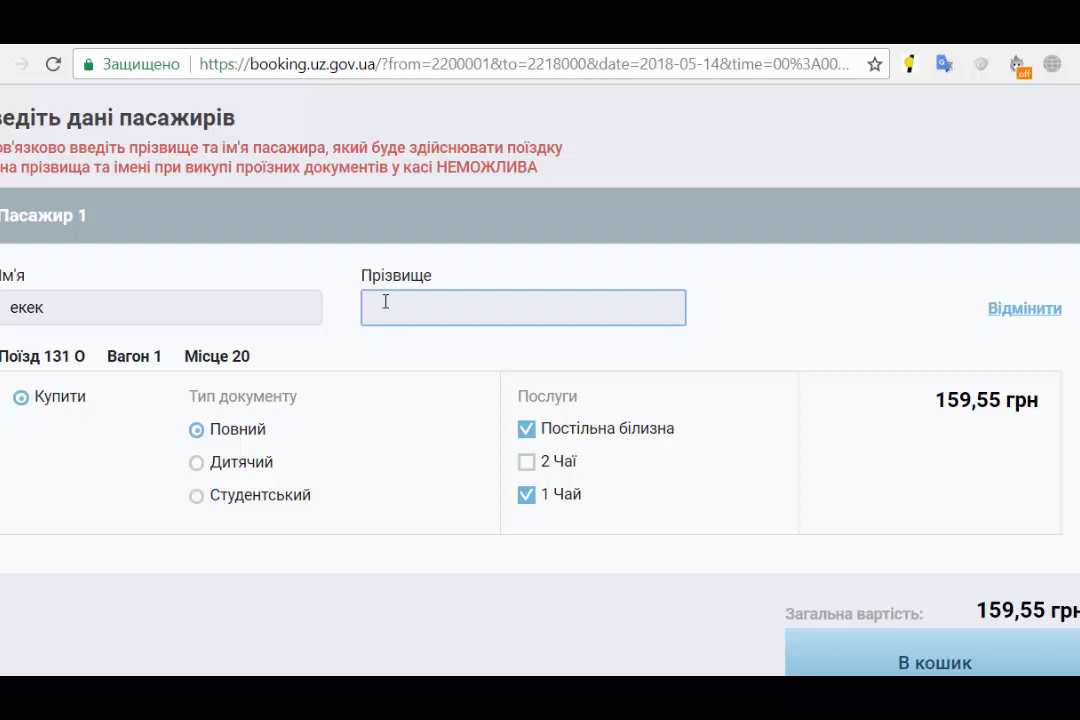
text(рраап)
- Remove the tea services from the ticket, keeping only Постільна білизна selected
click(527, 463)
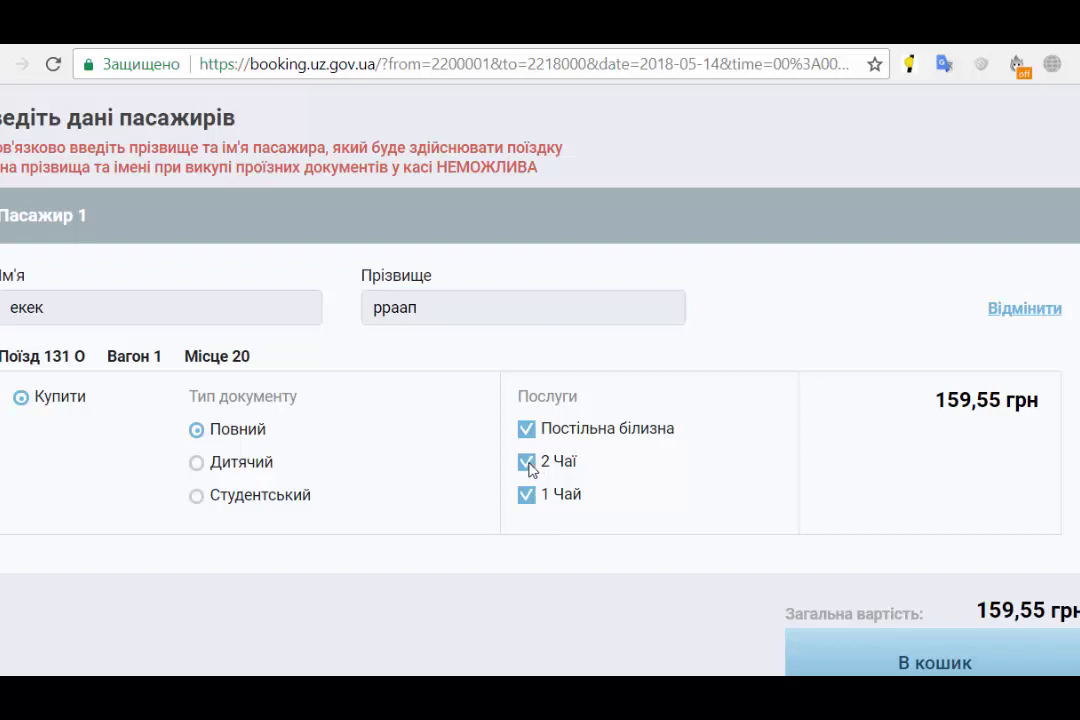
click(527, 464)
click(529, 510)
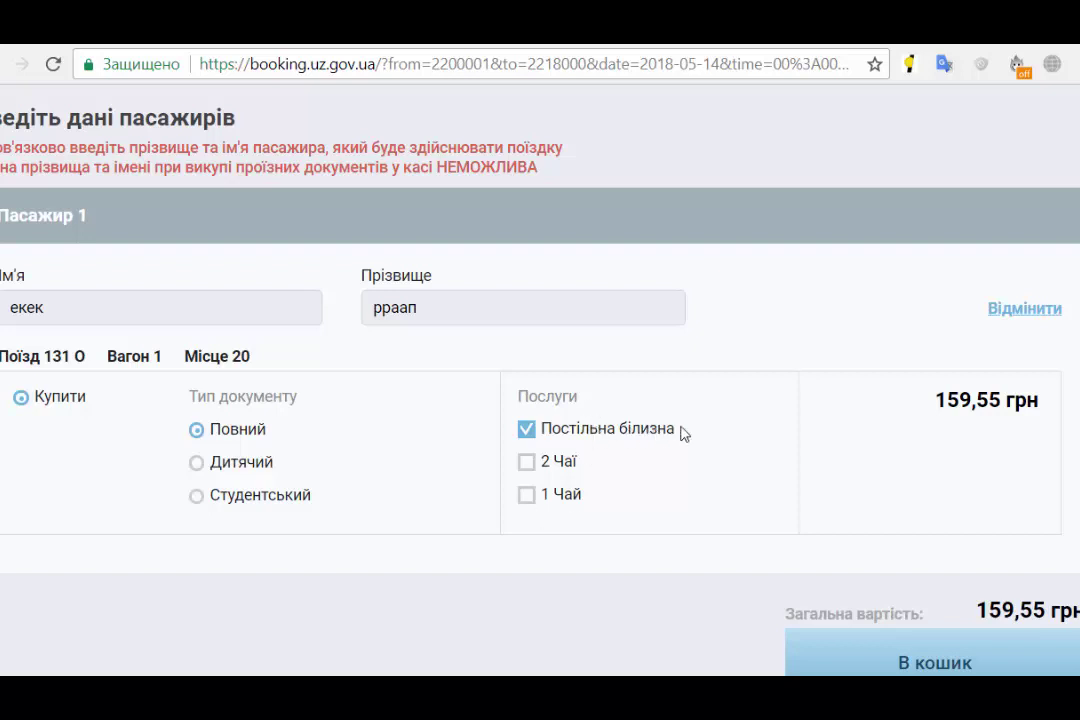
drag(675, 437, 547, 443)
click(398, 530)
- Try the Дитячий and Студентський document types, set it back to Повний, and add the ticket to the cart
click(200, 468)
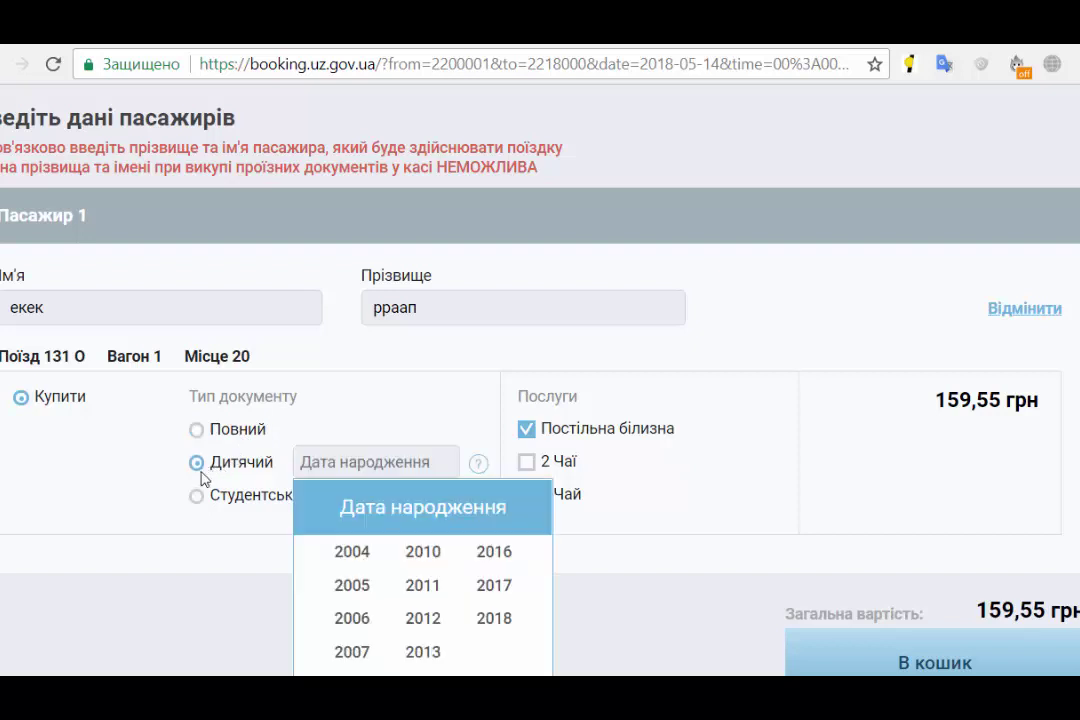
click(198, 497)
click(197, 429)
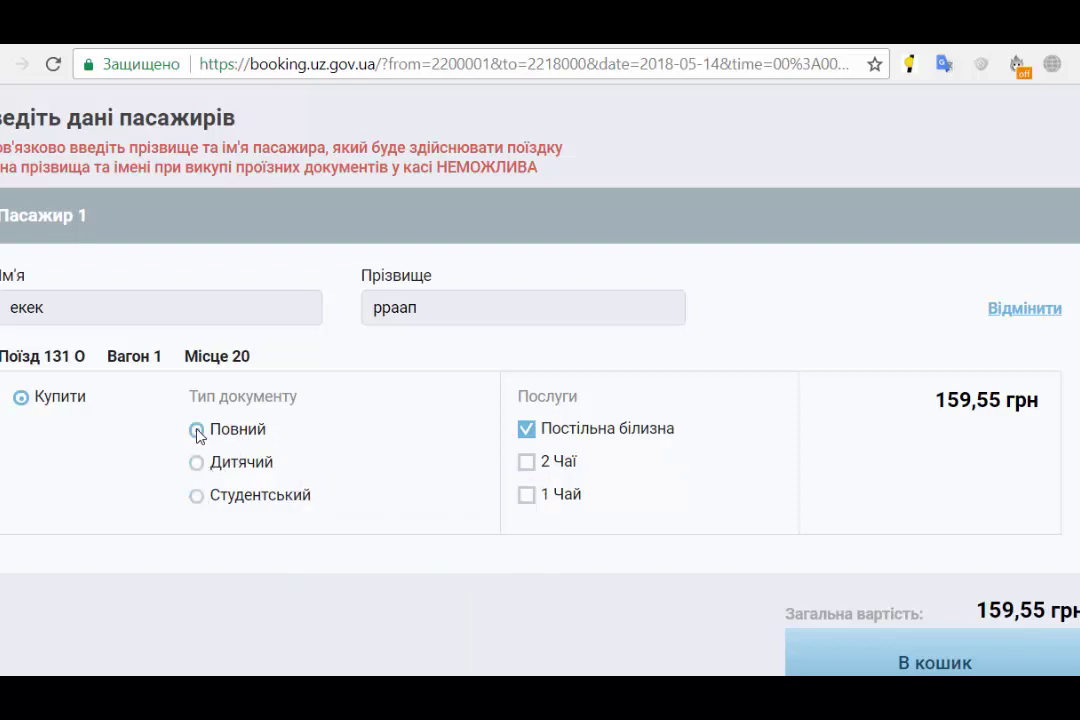
scroll(580, 470, down, 2)
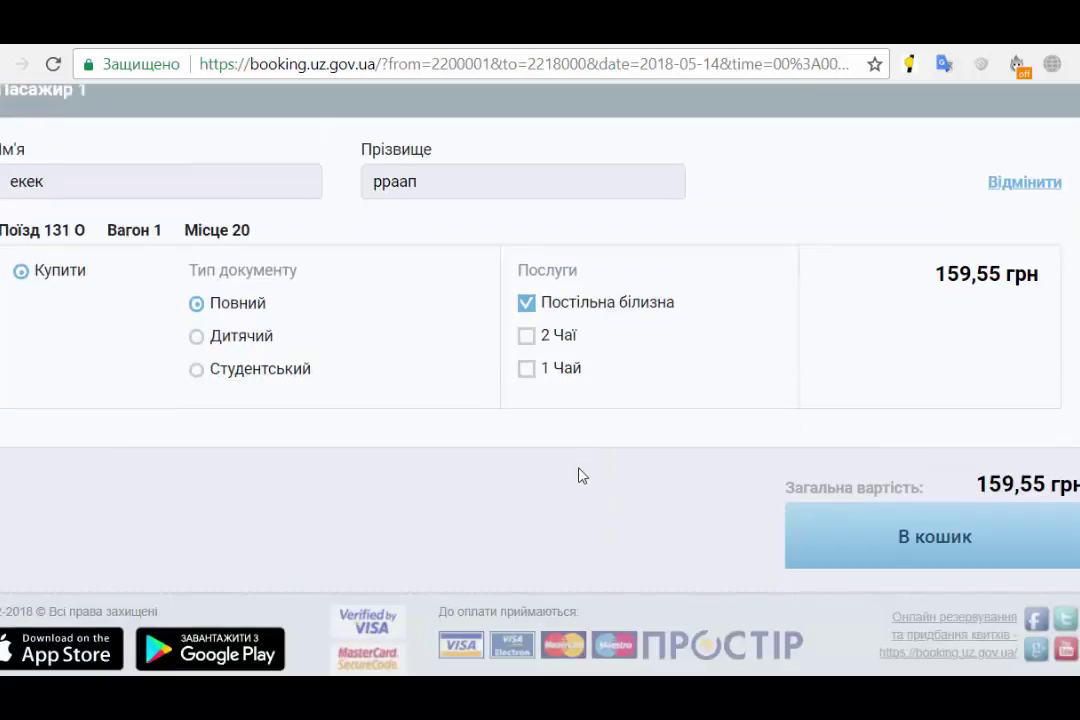
click(936, 552)
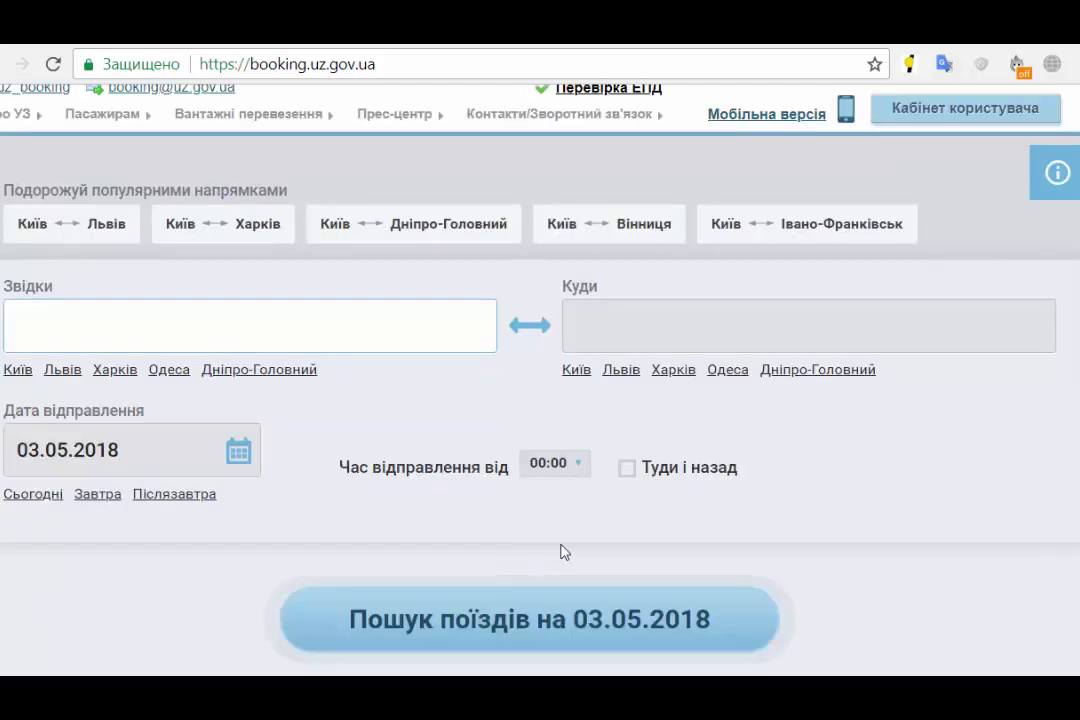
- Review the train, seat and price of the order in the cart and start paying for it
scroll(562, 552, down, 3)
scroll(562, 552, up, 2)
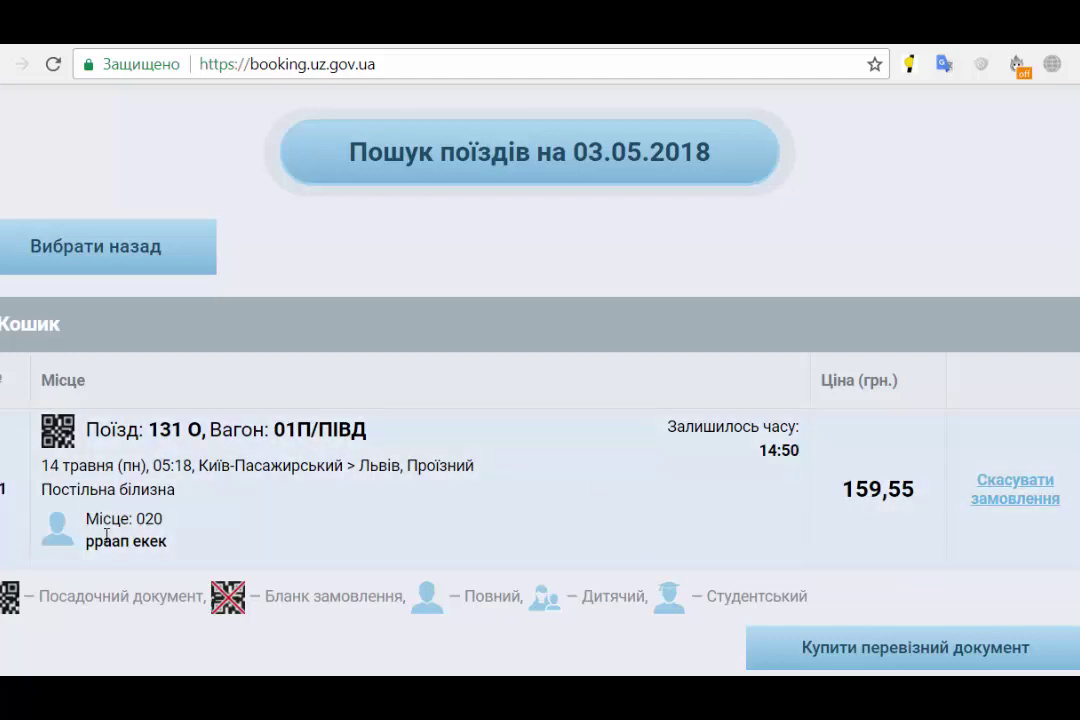
scroll(827, 550, down, 1)
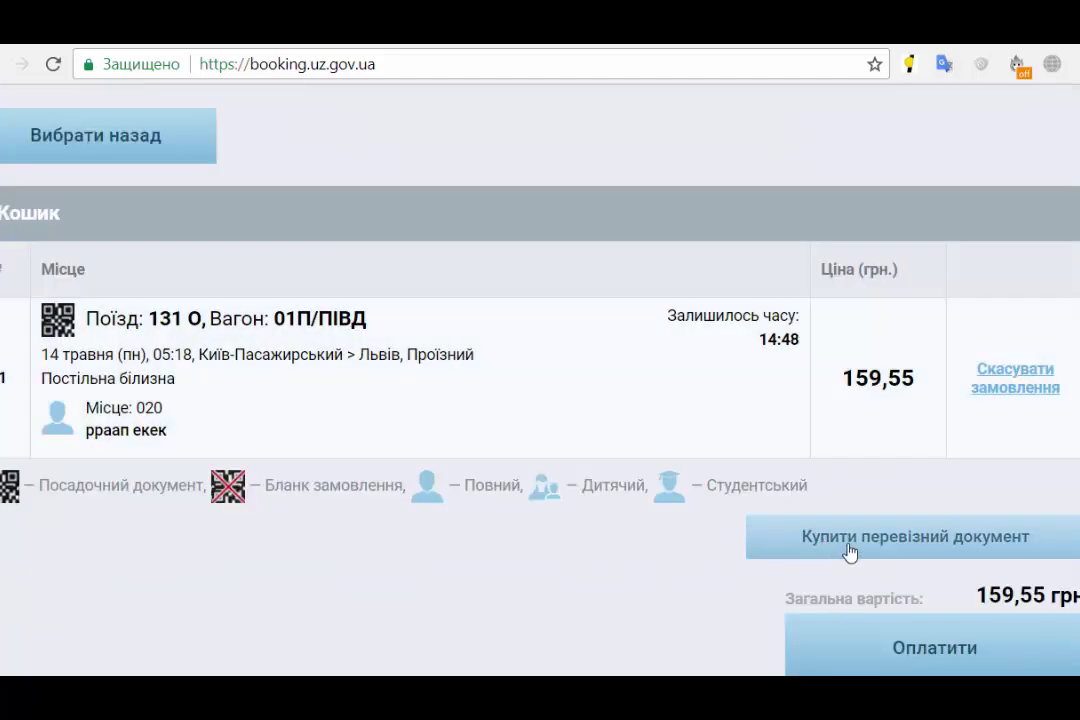
scroll(857, 553, down, 1)
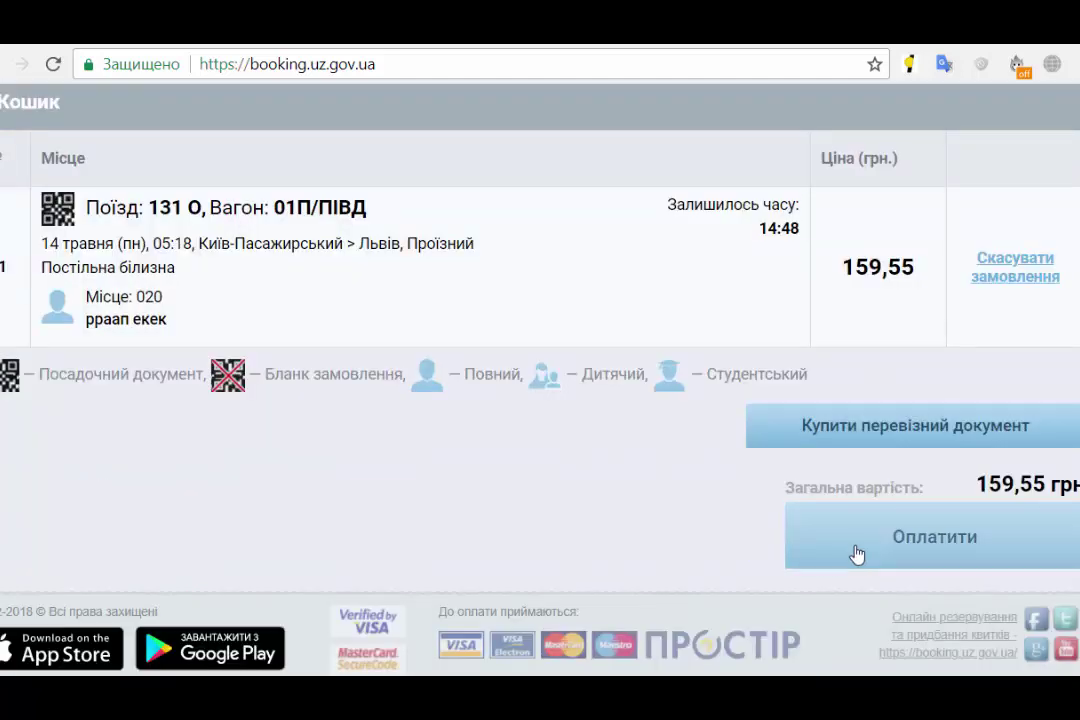
click(929, 556)
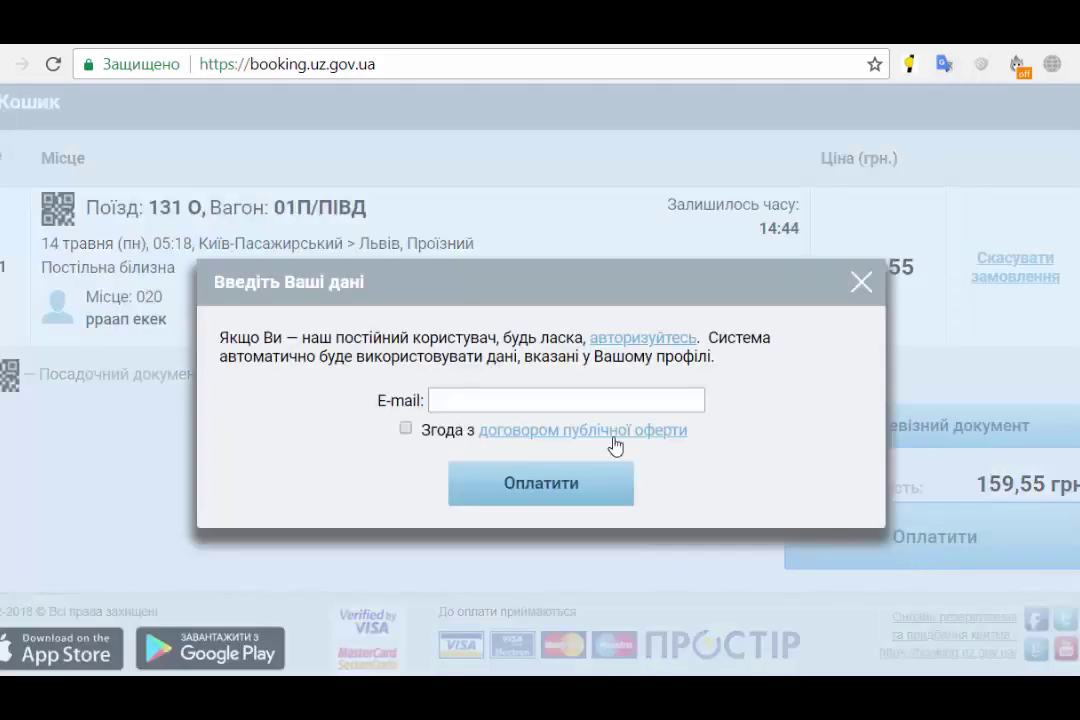
- Fill in the buyer's e-mail, agree to the public offer contract, and continue to the card payment page
click(547, 394)
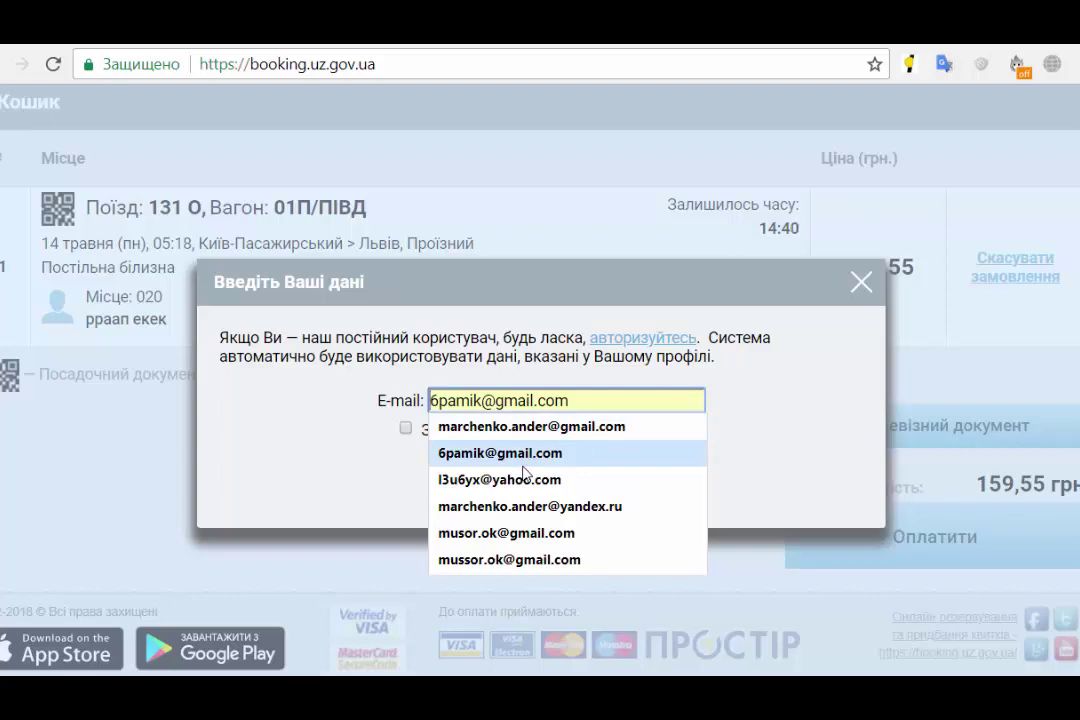
click(520, 533)
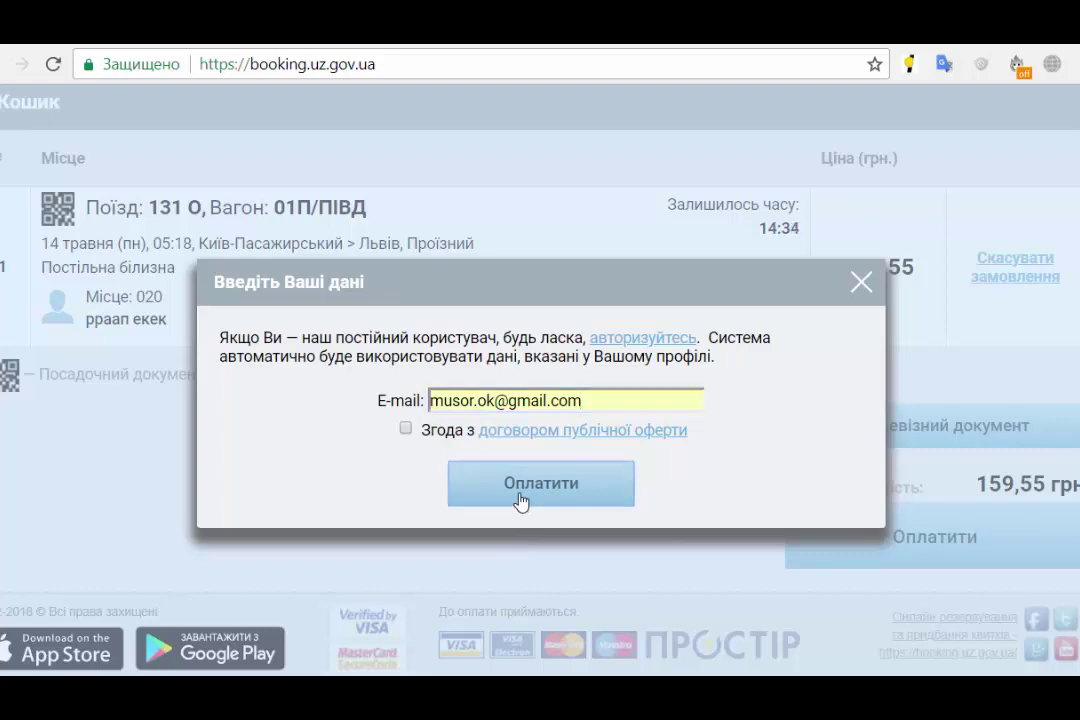
click(521, 502)
click(533, 446)
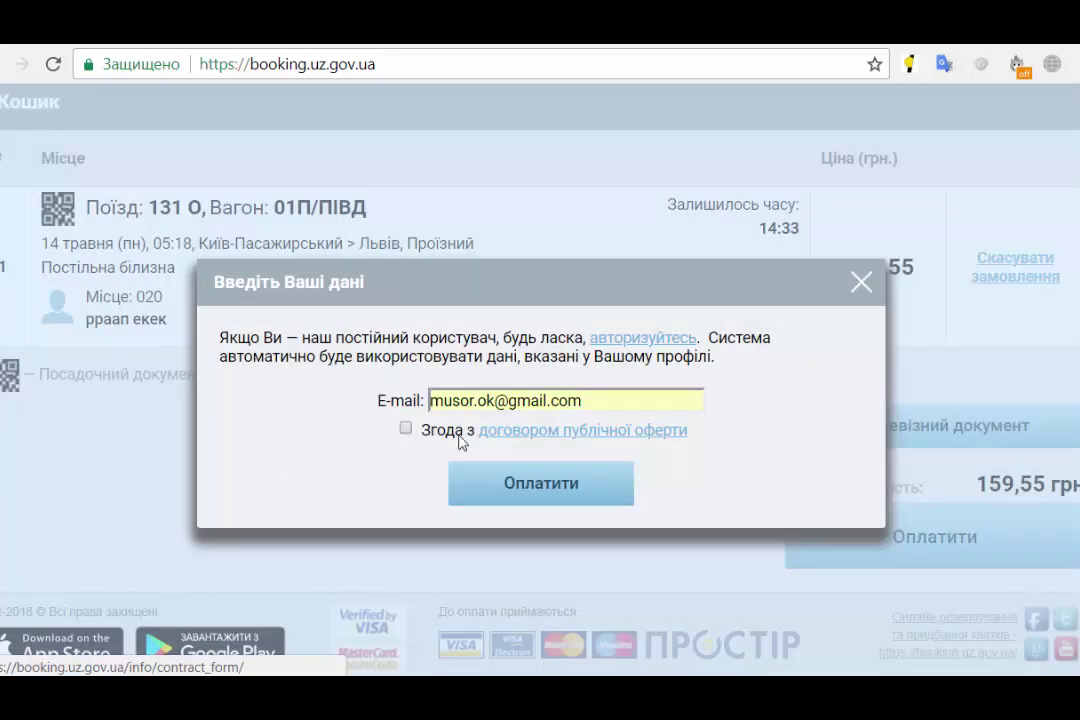
click(405, 428)
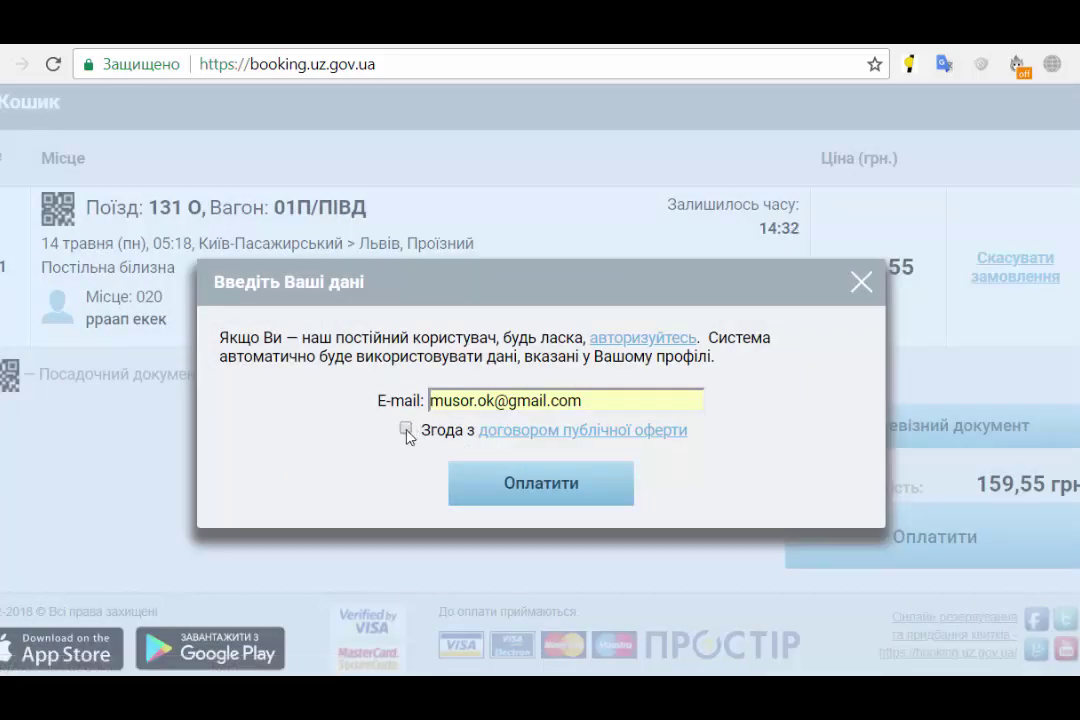
click(571, 490)
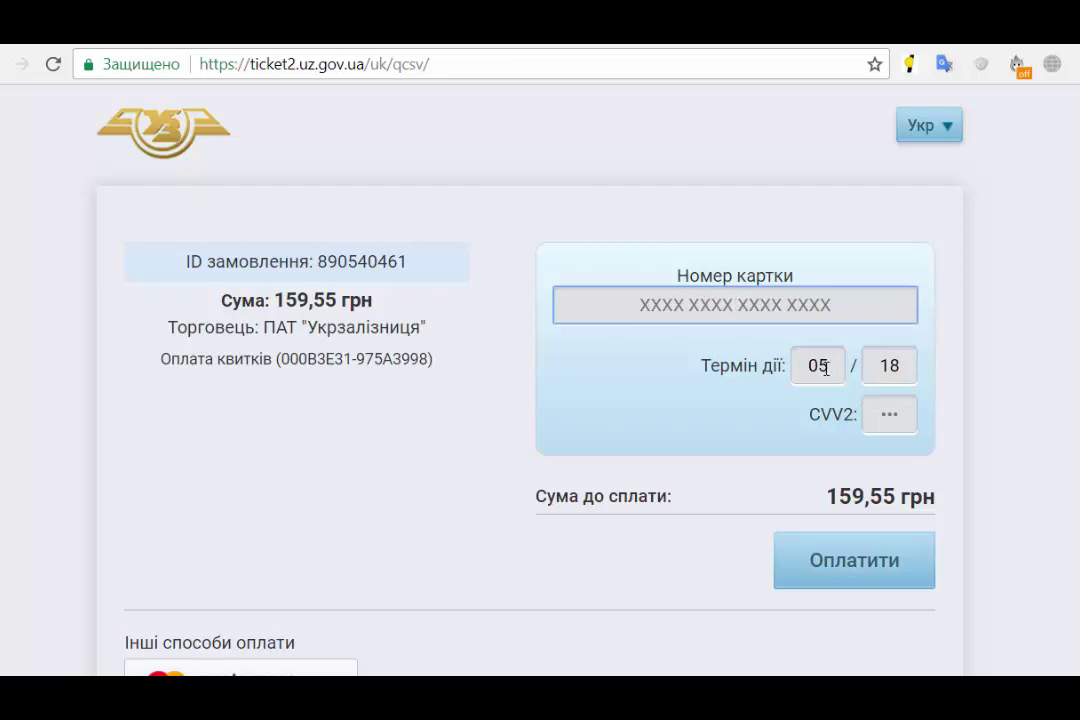
- Examine the order summary, the required card fields and the alternative Masterpass option on the payment page
click(906, 418)
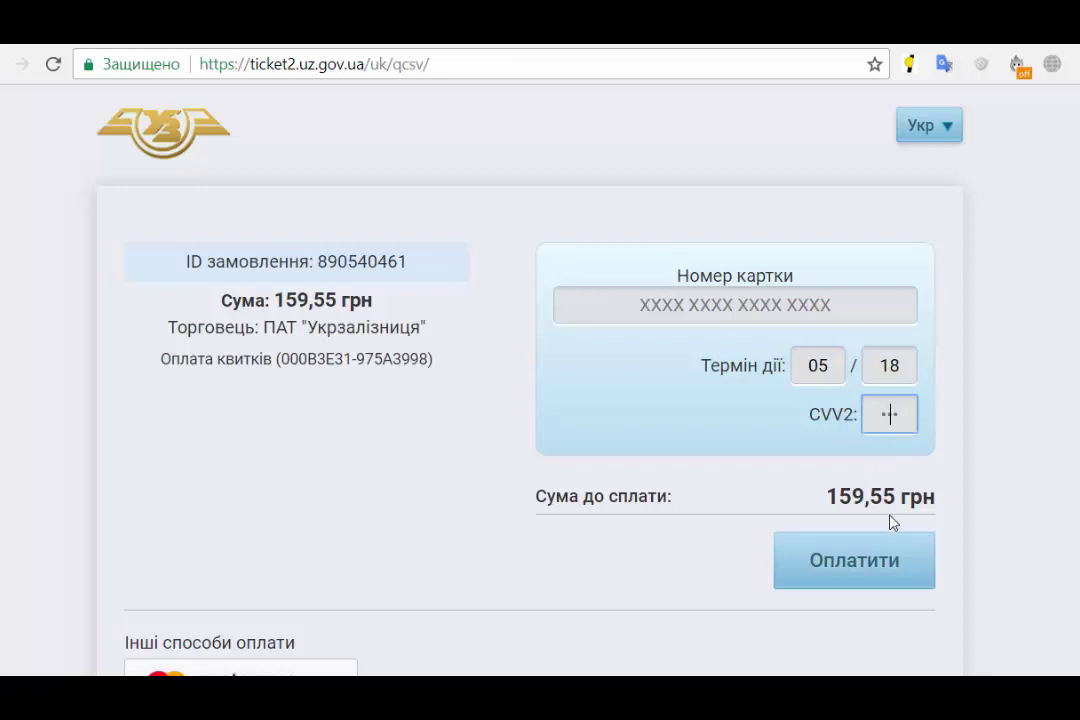
scroll(893, 522, down, 1)
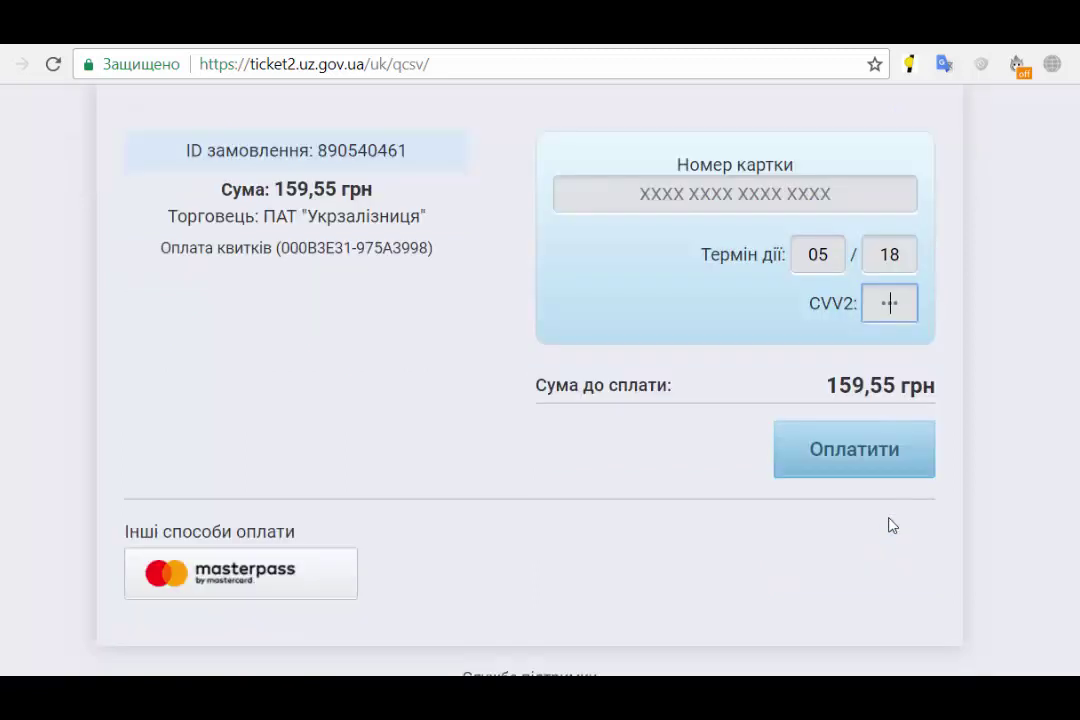
scroll(826, 480, down, 1)
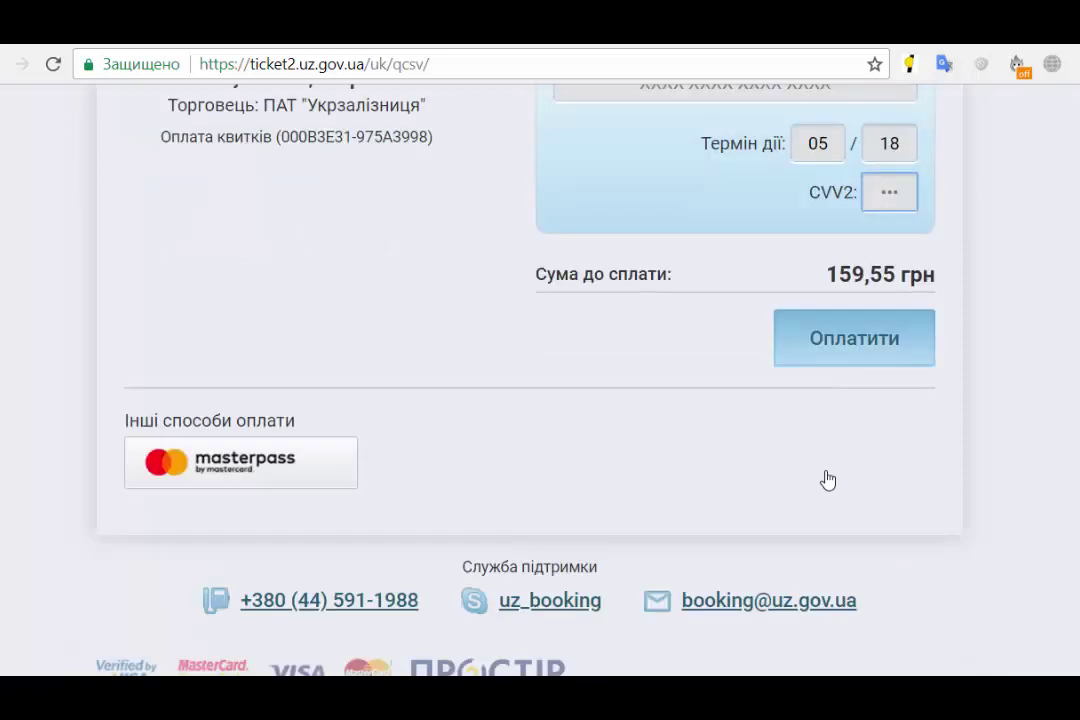
scroll(820, 486, up, 2)
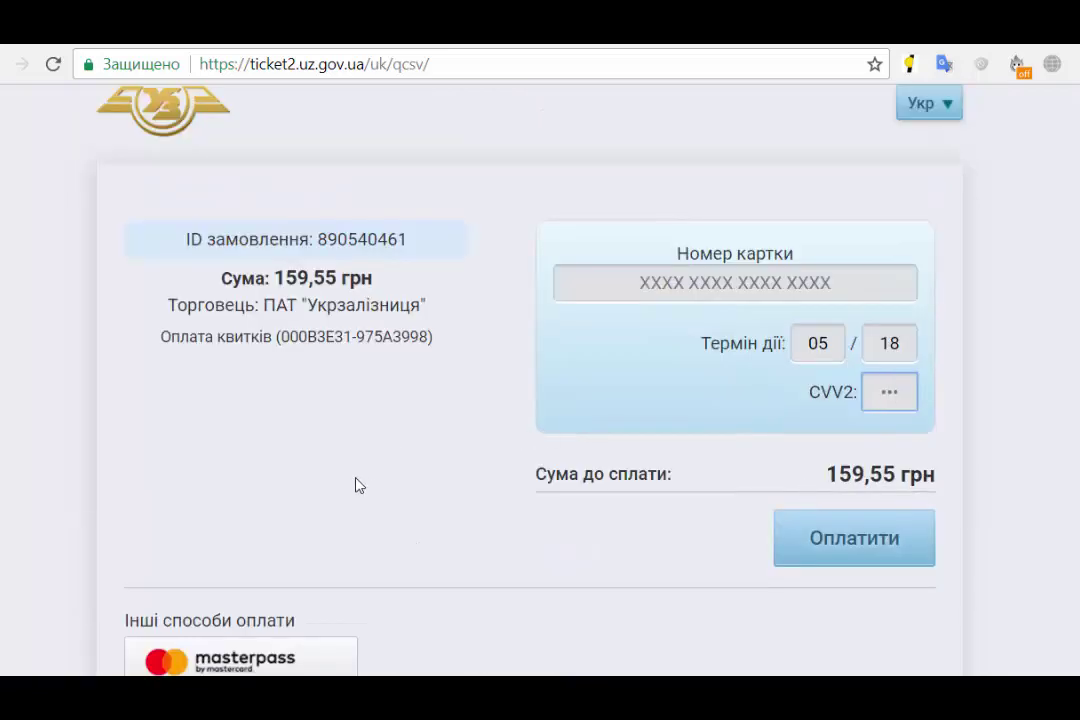
scroll(625, 609, down, 1)
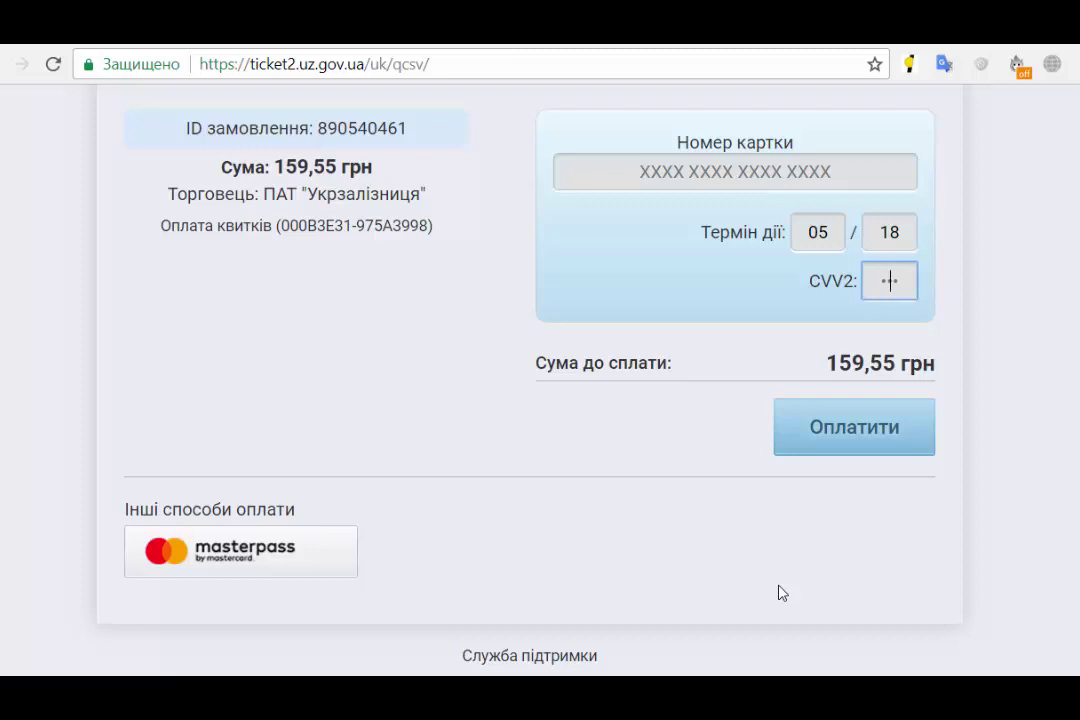
scroll(785, 612, up, 2)
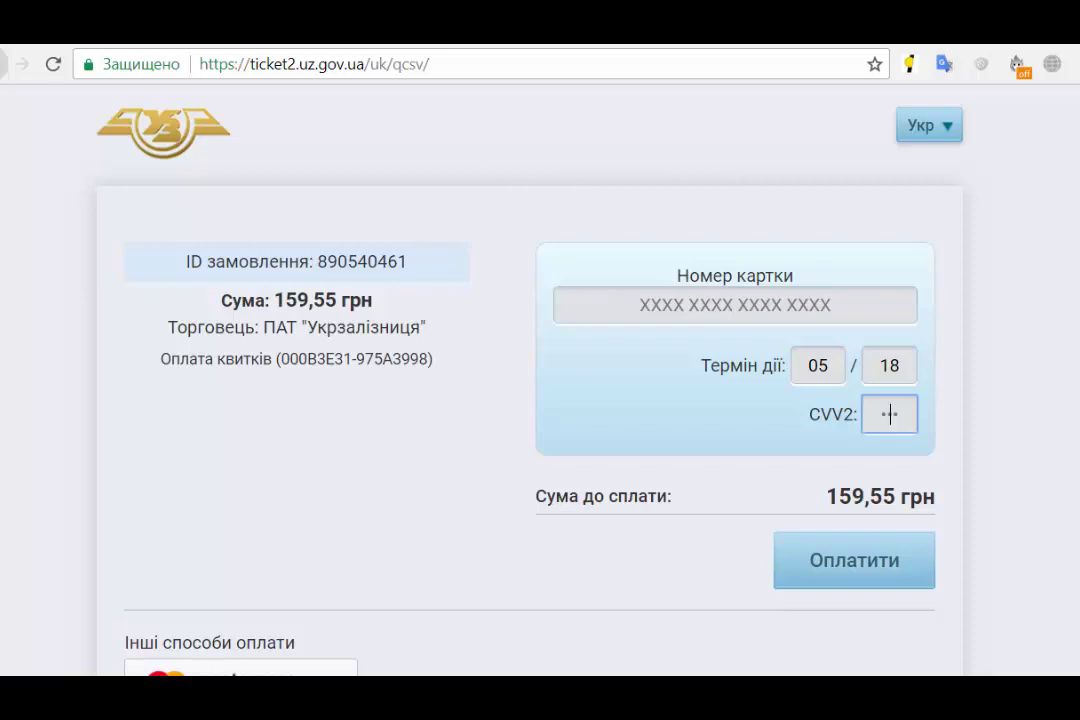
- Leave the payment page for the train search page and switch to the site's mobile version
click(3, 64)
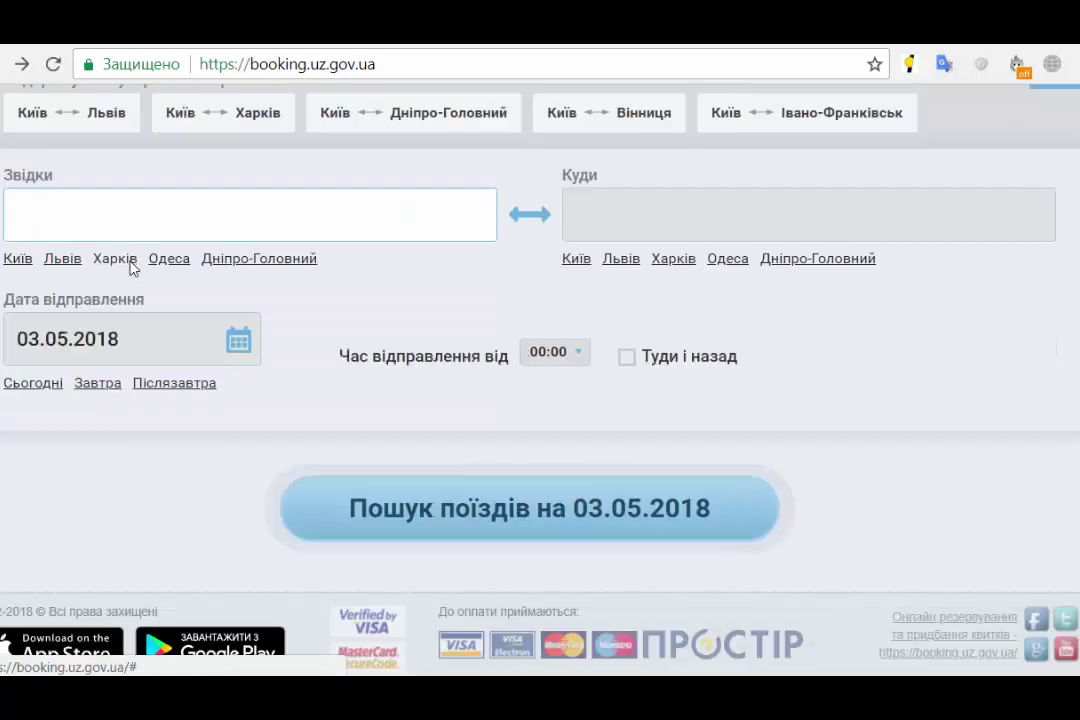
scroll(984, 251, up, 3)
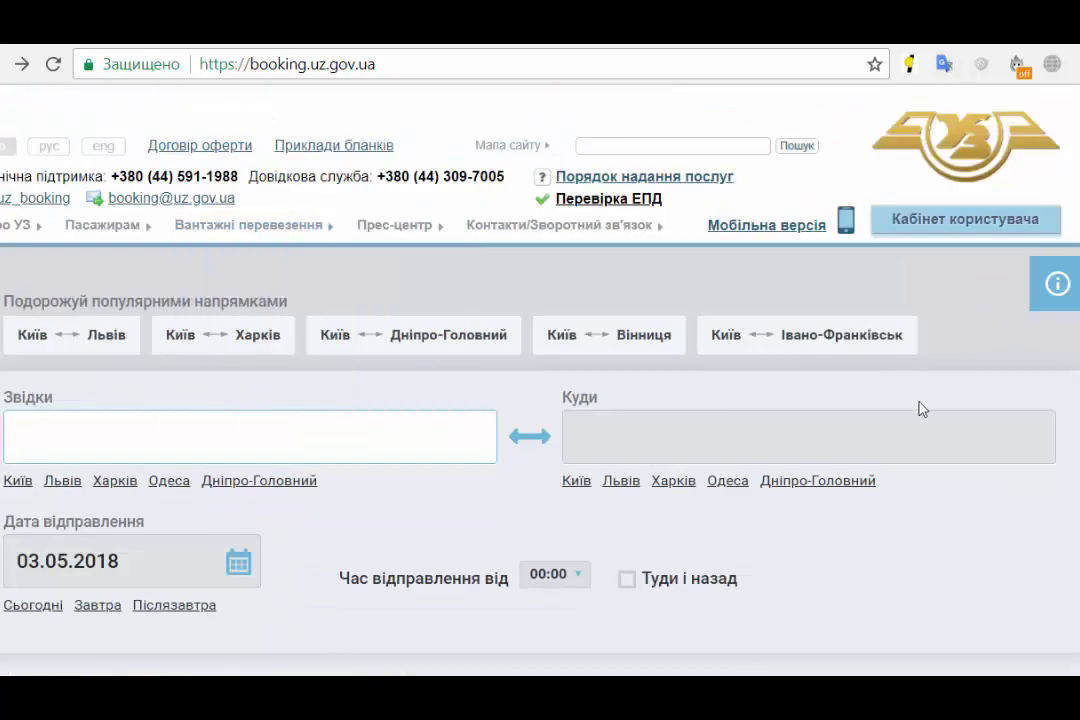
scroll(920, 409, down, 3)
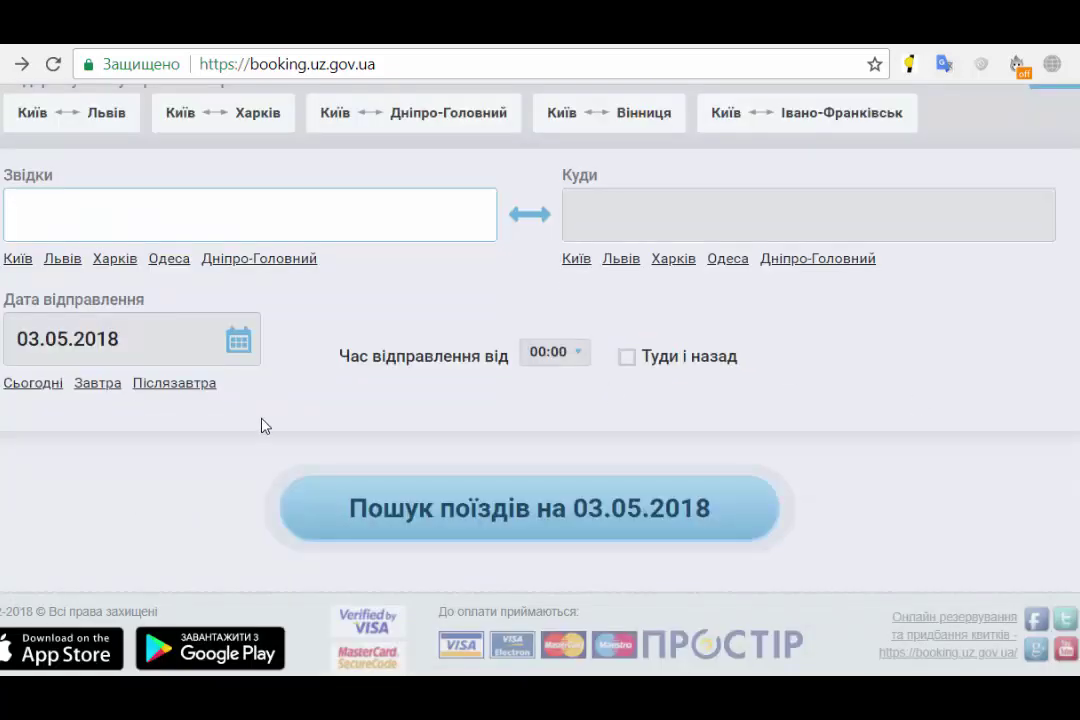
scroll(265, 427, up, 3)
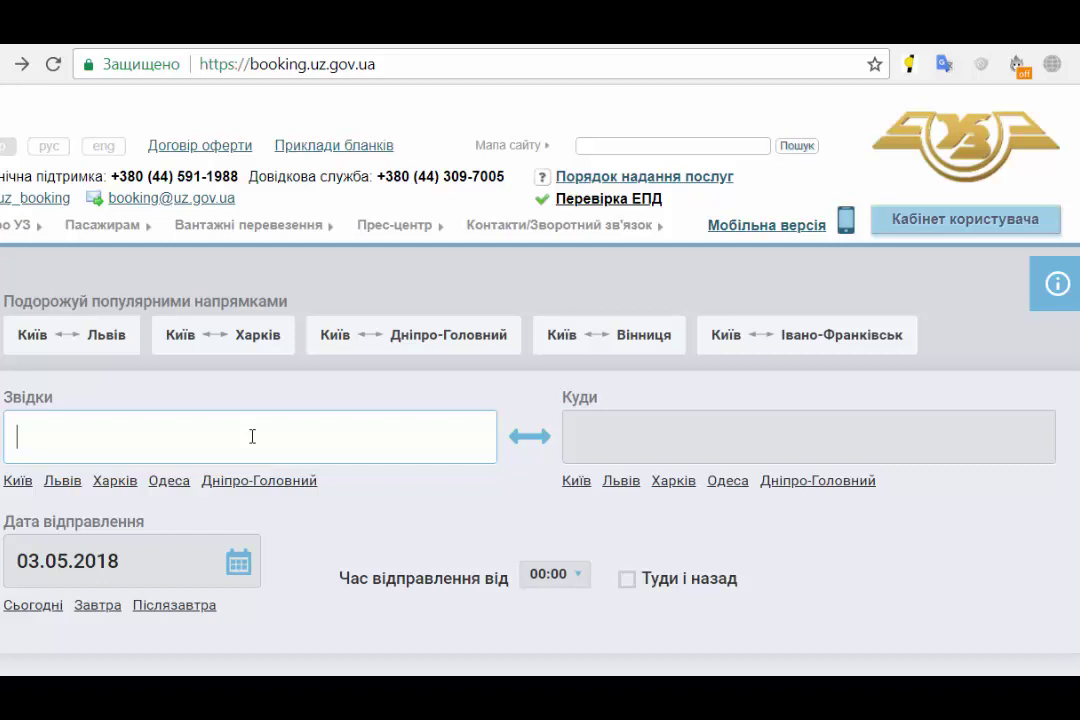
click(757, 238)
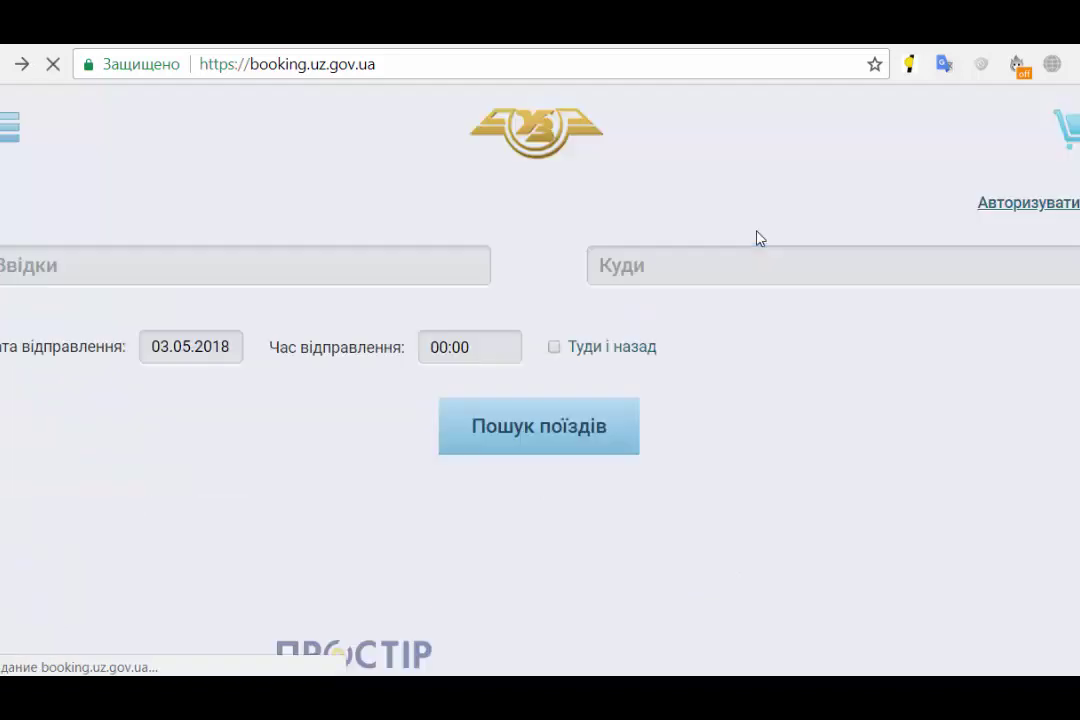
- Set the route in the mobile search form from Київ to Львів
click(321, 277)
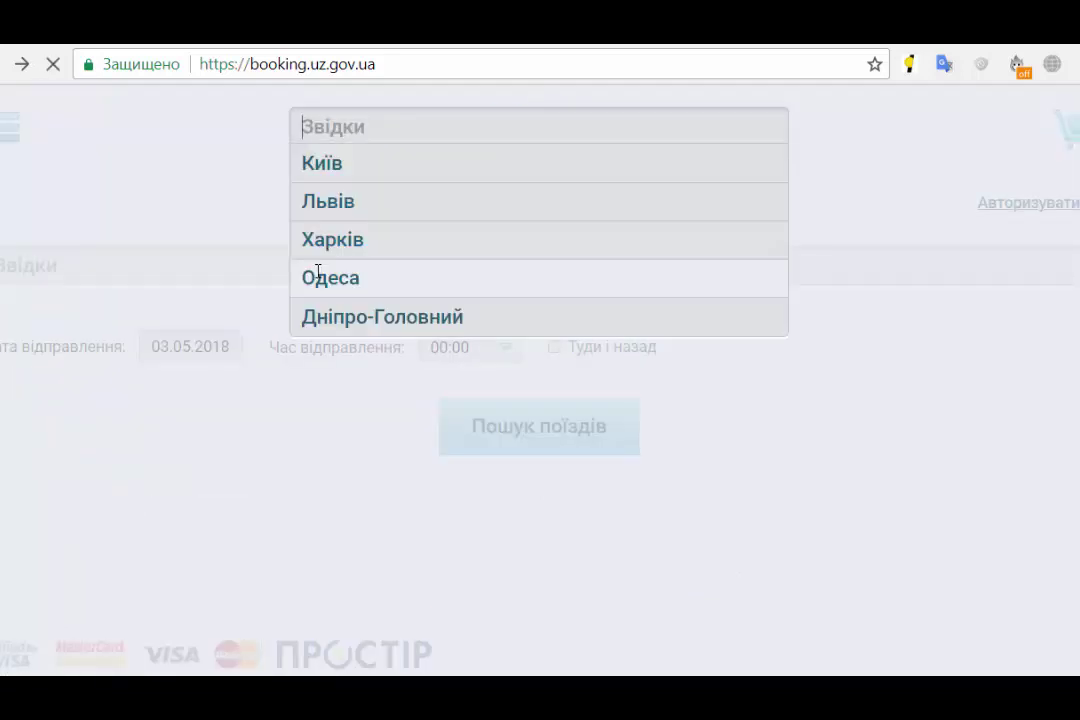
click(337, 168)
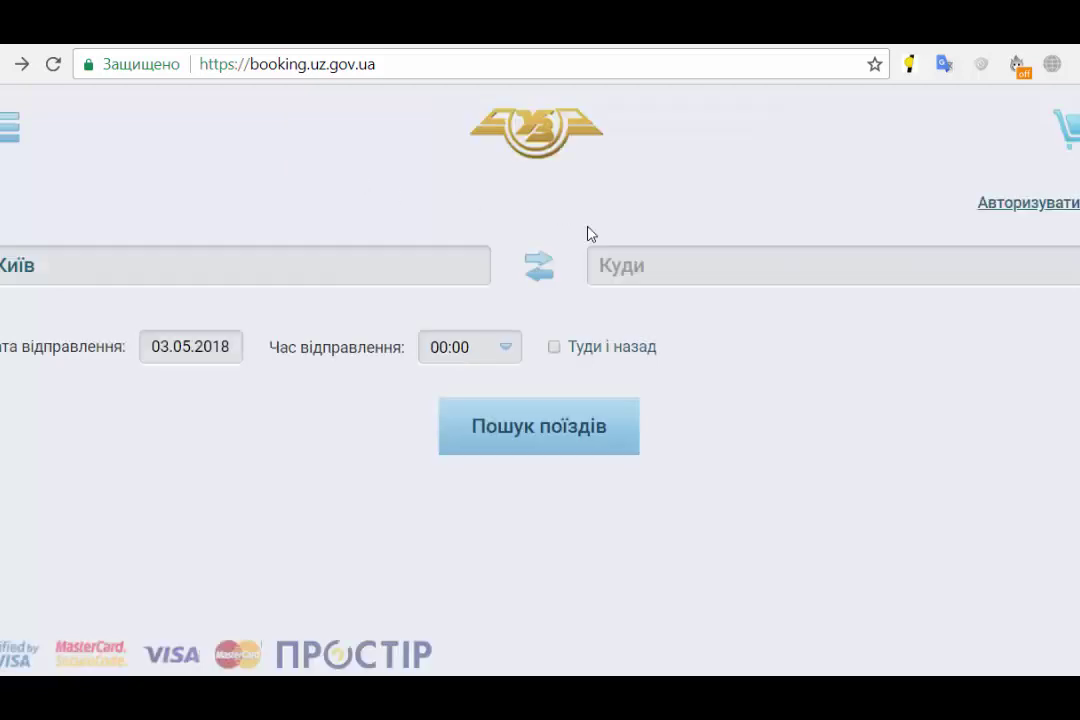
click(630, 265)
click(478, 215)
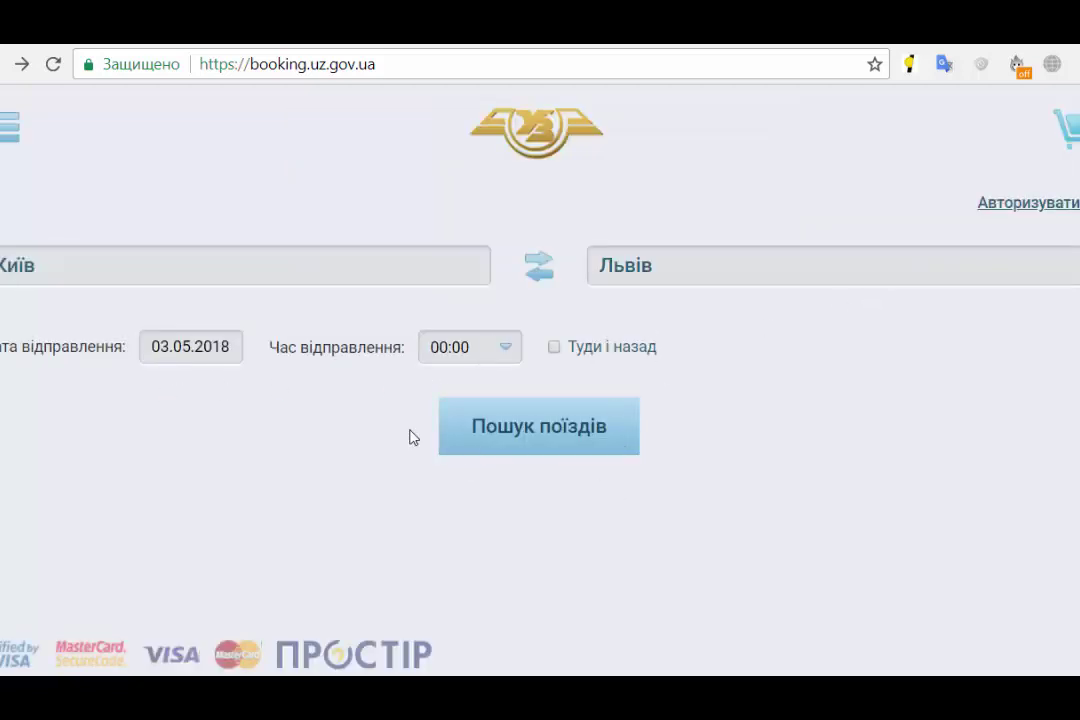
- Set the departure date to 24.05.2018 and search for trains
click(166, 357)
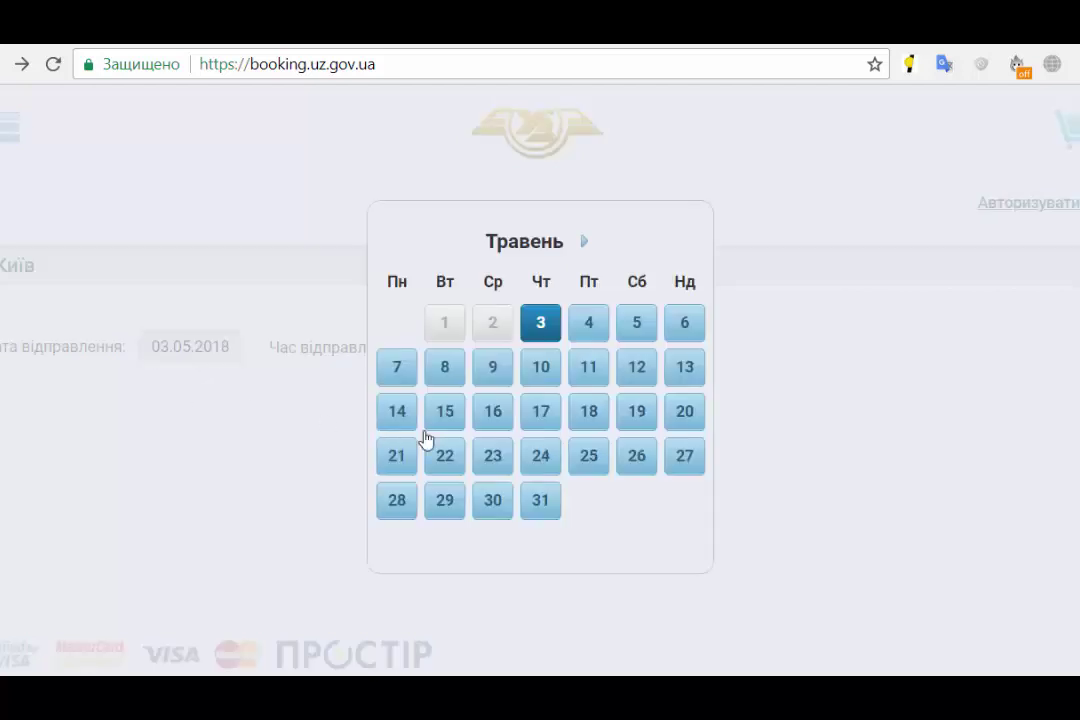
click(537, 460)
click(573, 444)
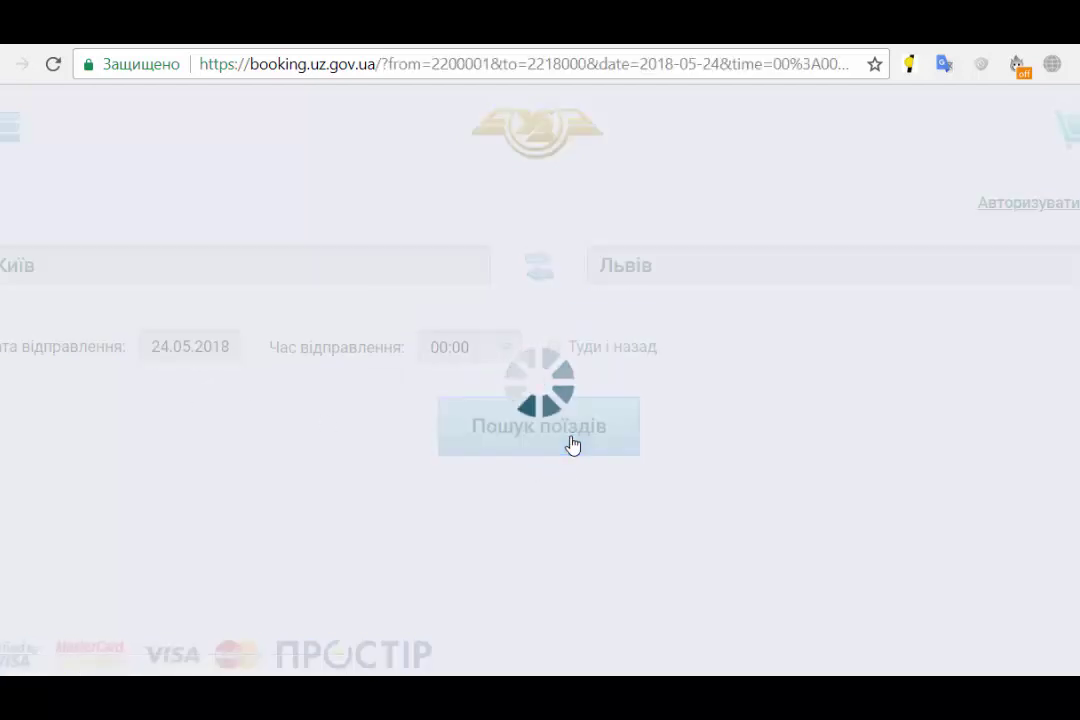
- Open the details of train 743К departing at 17:34 from the results list
scroll(545, 440, down, 7)
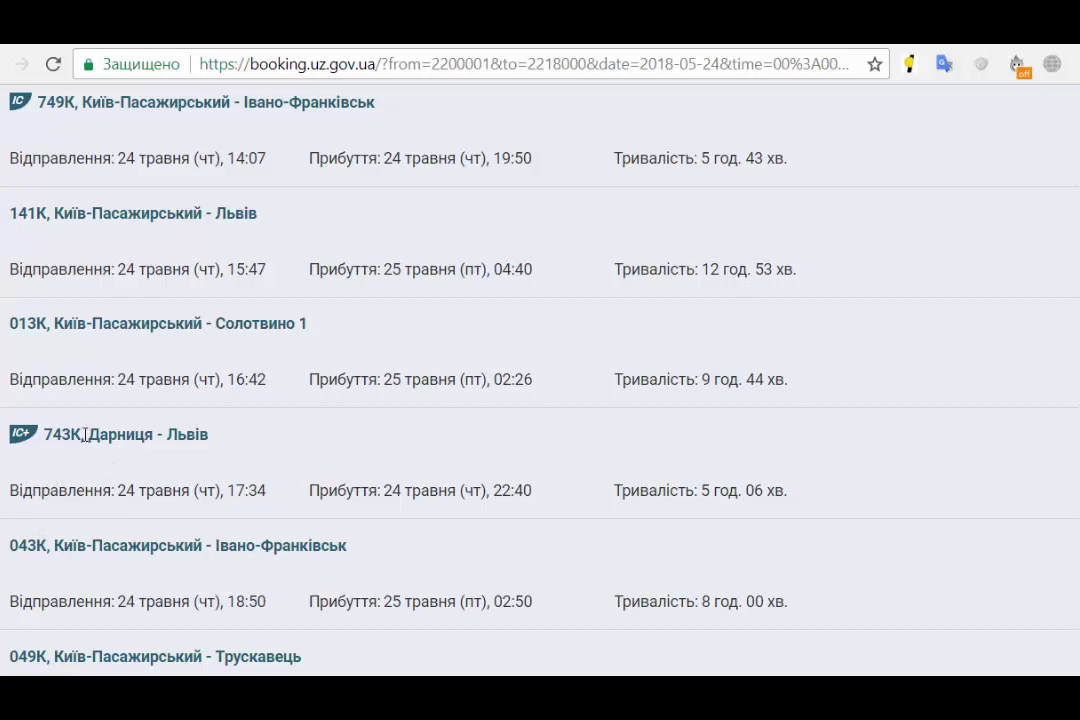
click(91, 484)
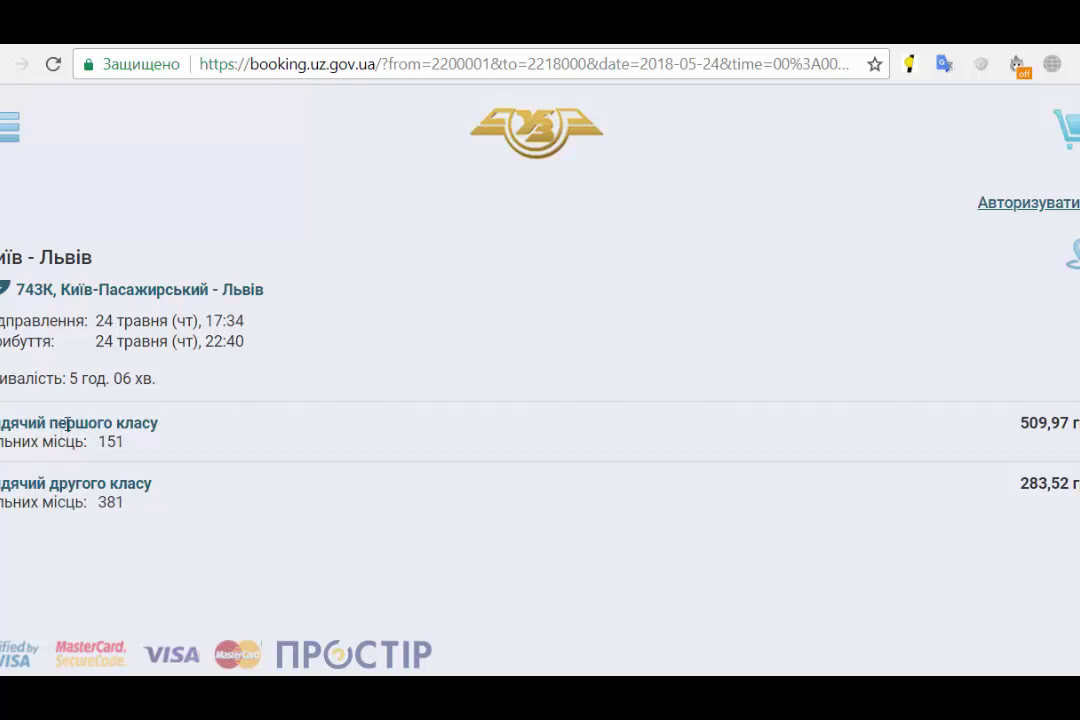
- Choose second-class seating on train 743К, pick seat 28 in wagon 1 and continue to the passenger details
click(64, 477)
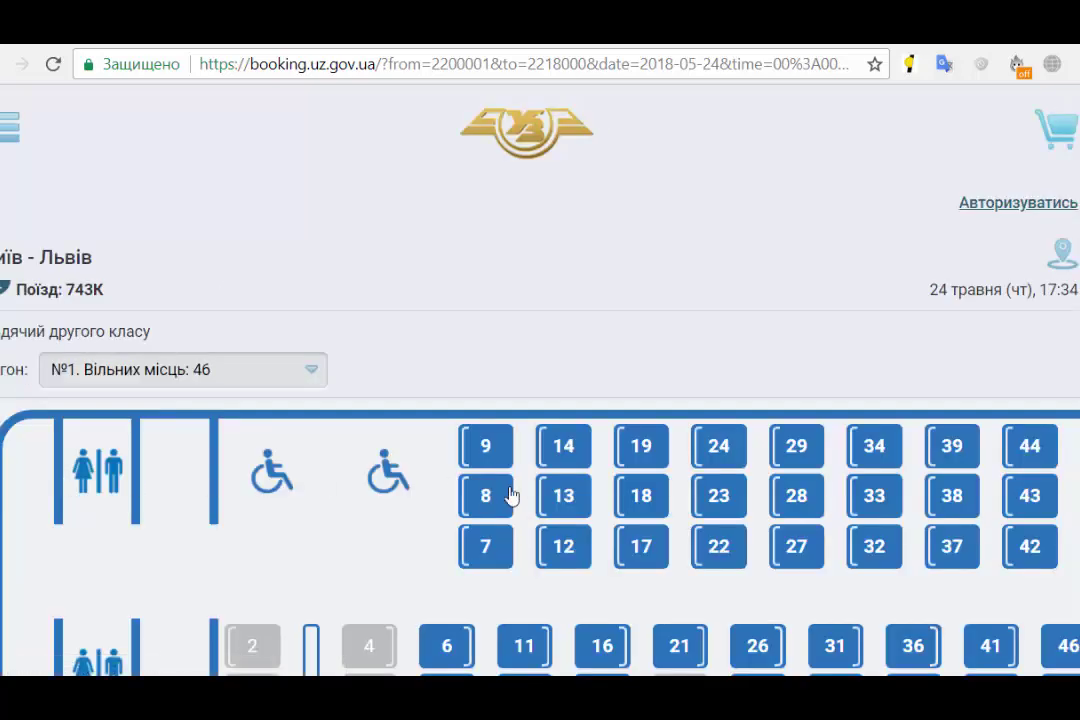
scroll(650, 500, down, 2)
click(786, 300)
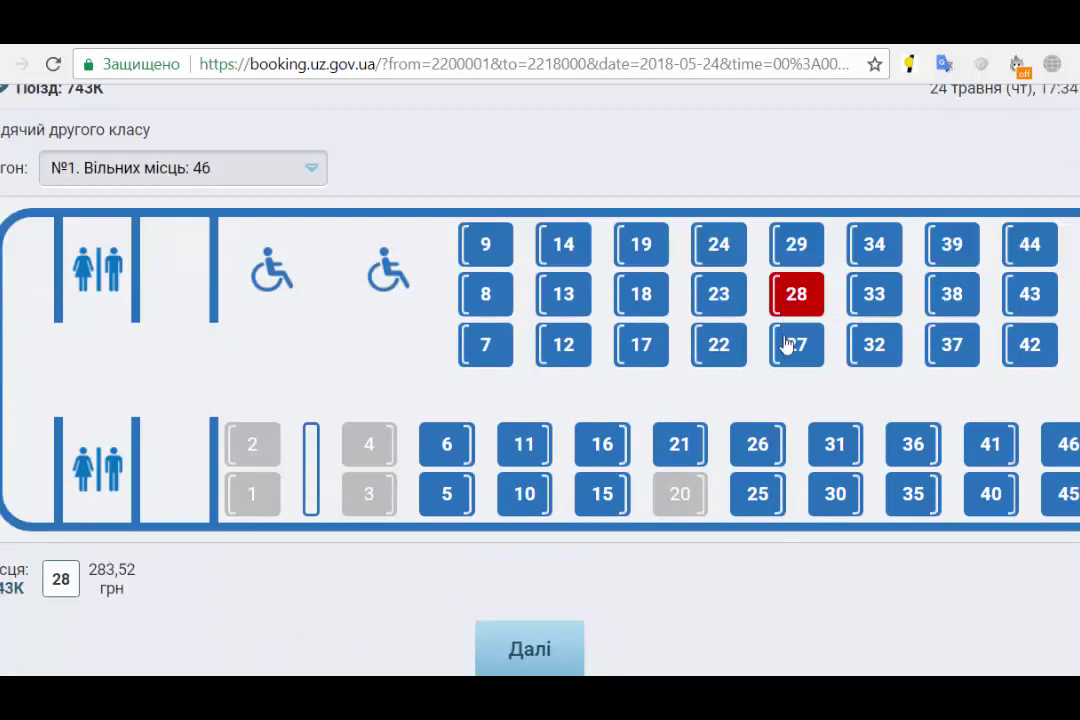
scroll(614, 513, down, 3)
click(548, 604)
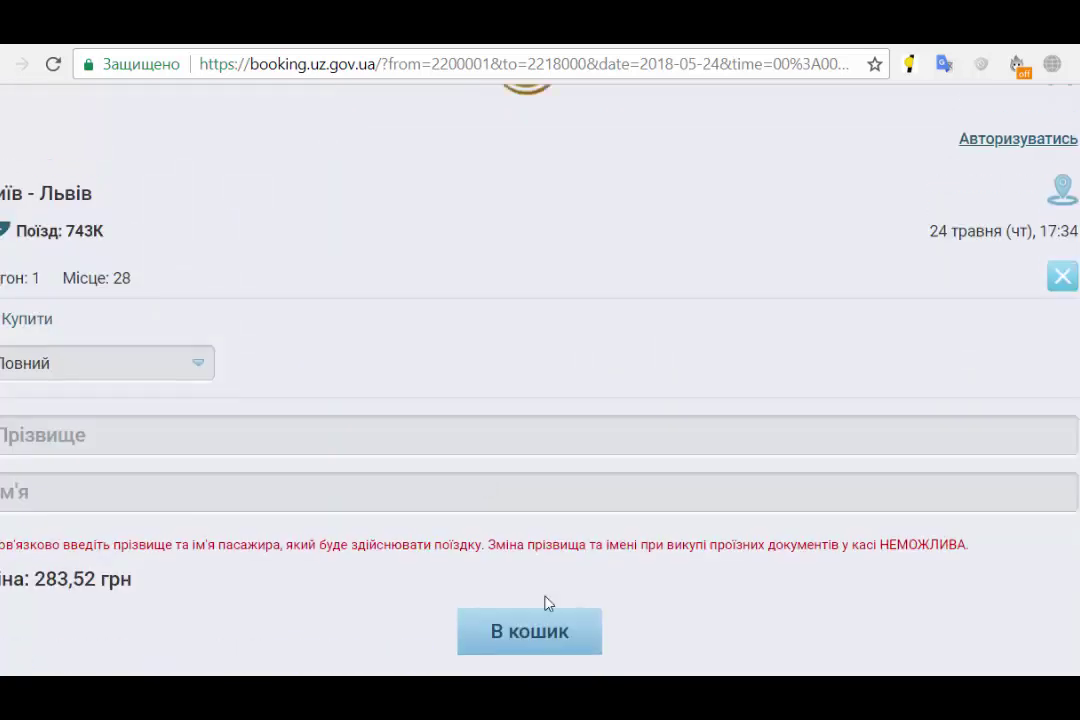
- Fill in the passenger's surname and first name for the full-fare ticket and add it to the cart
click(108, 504)
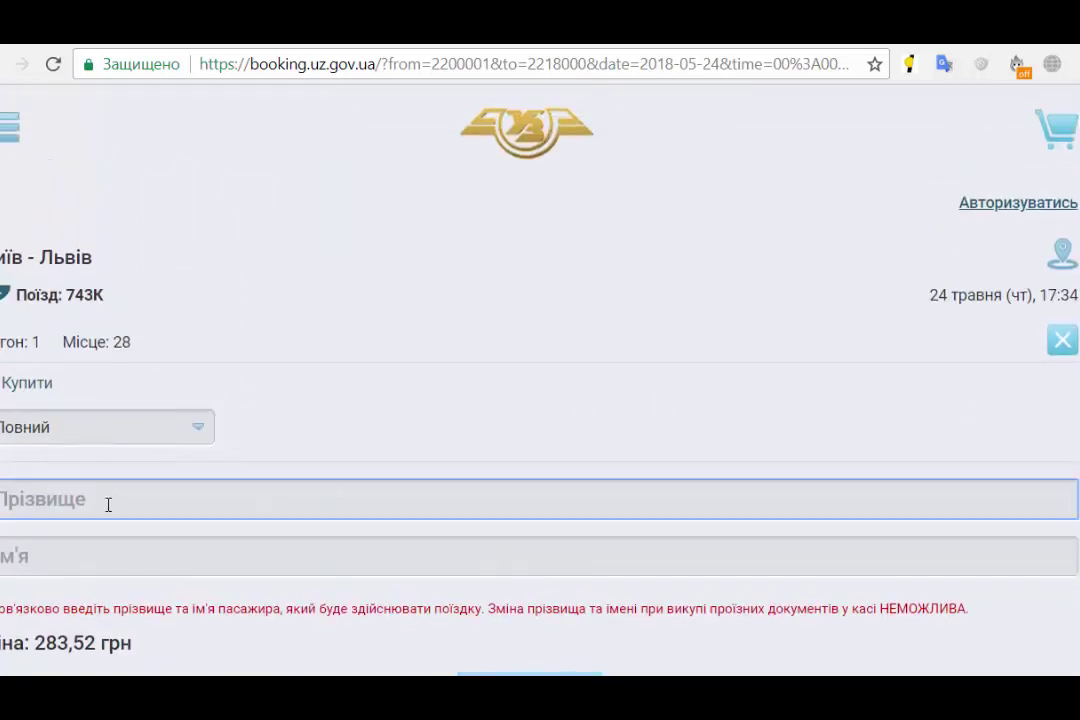
text(вар)
click(128, 570)
text(вареог)
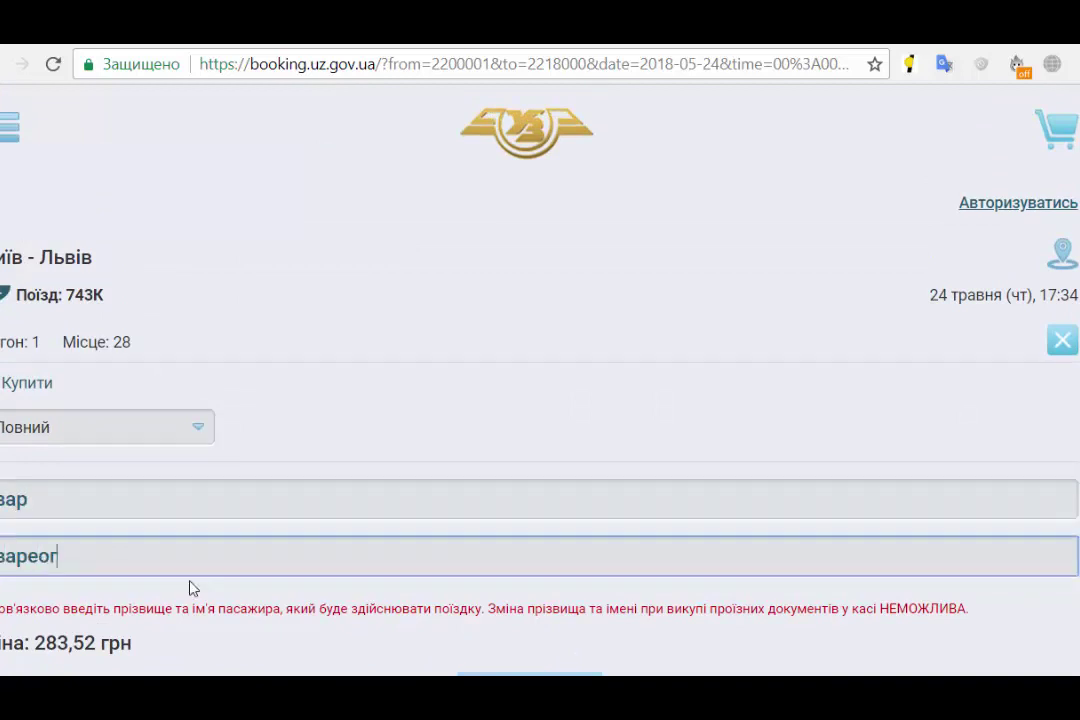
scroll(256, 578, down, 1)
click(569, 603)
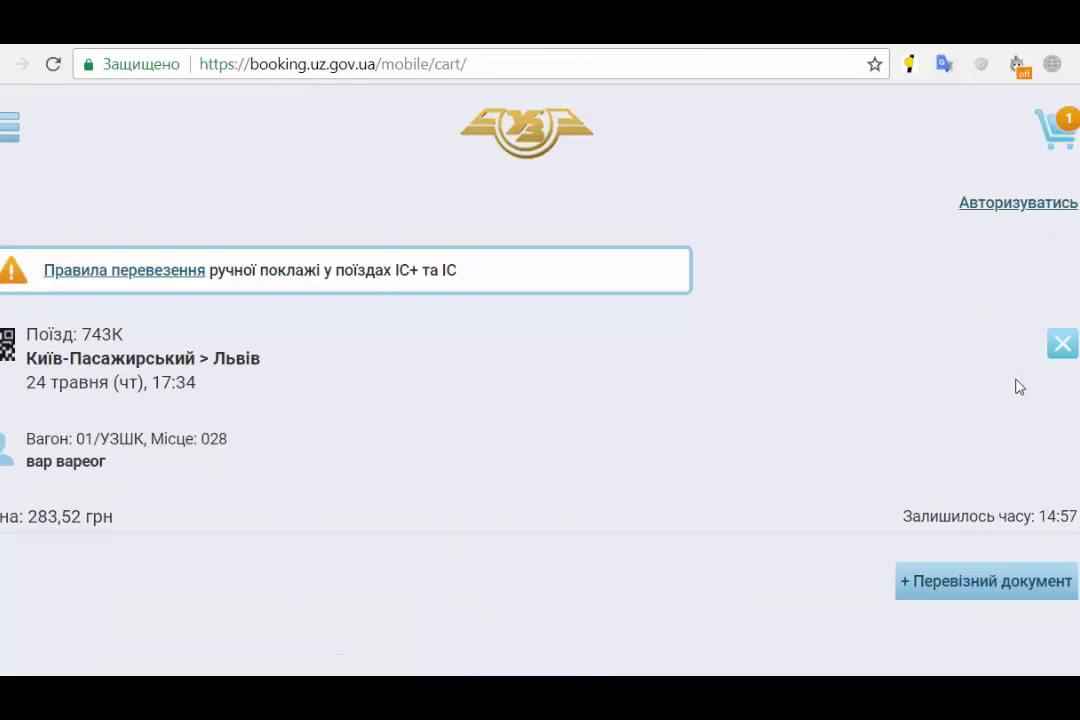
- Proceed from the cart to the payment confirmation page and show its e-mail field without filling it in
scroll(972, 588, down, 2)
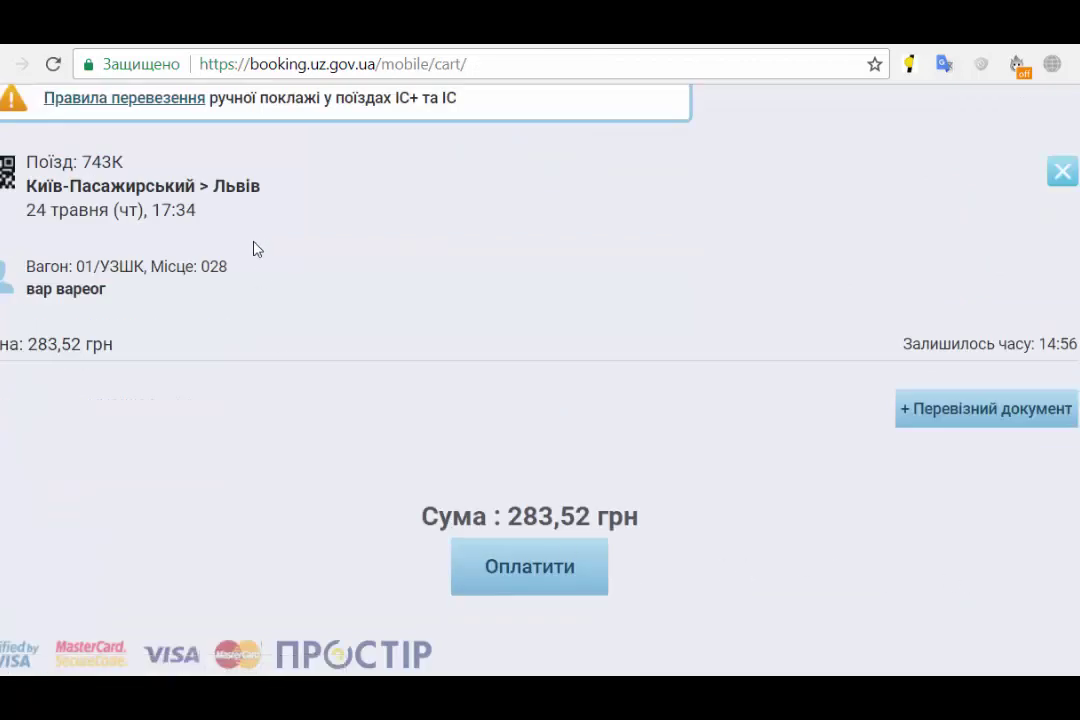
click(543, 585)
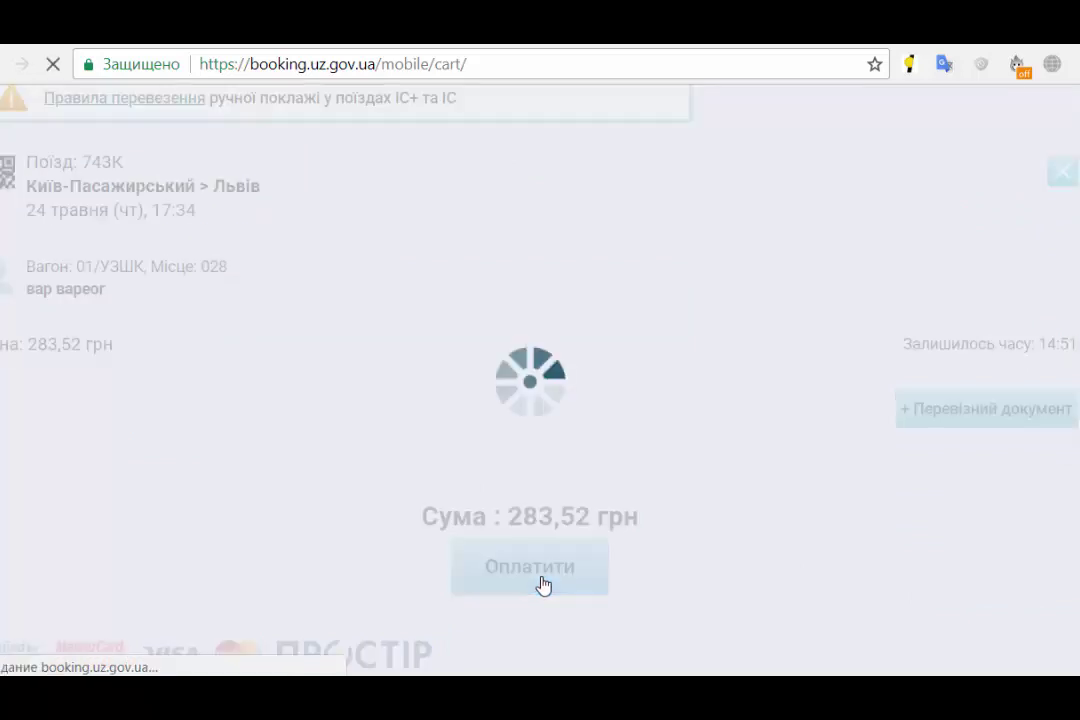
click(498, 320)
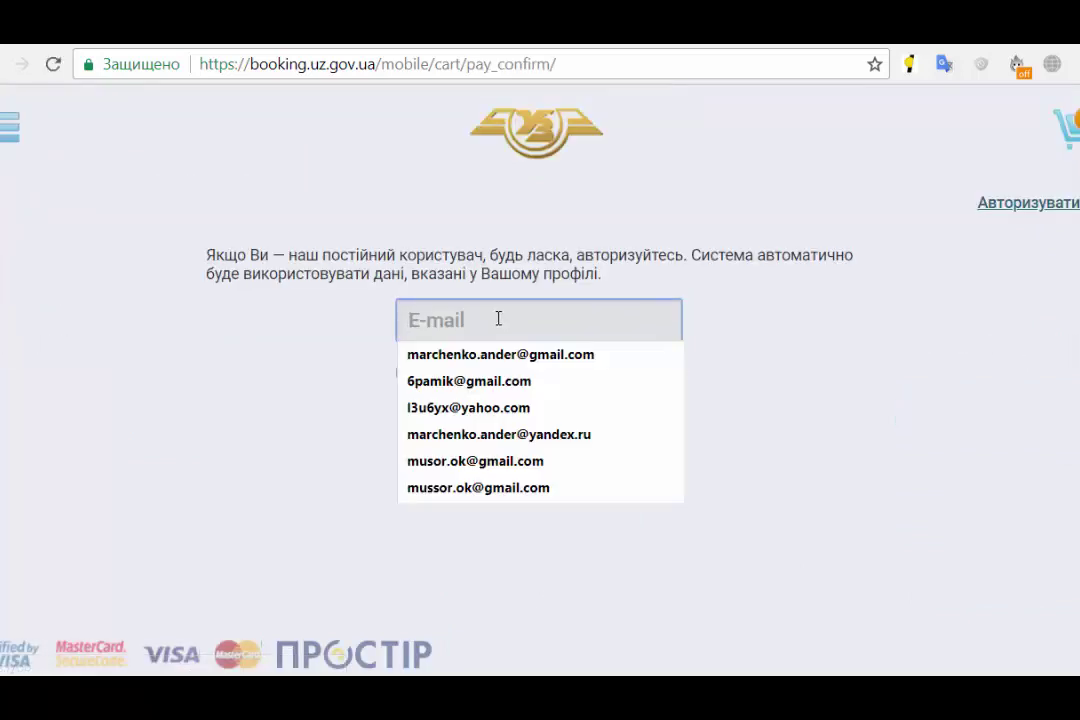
click(900, 387)
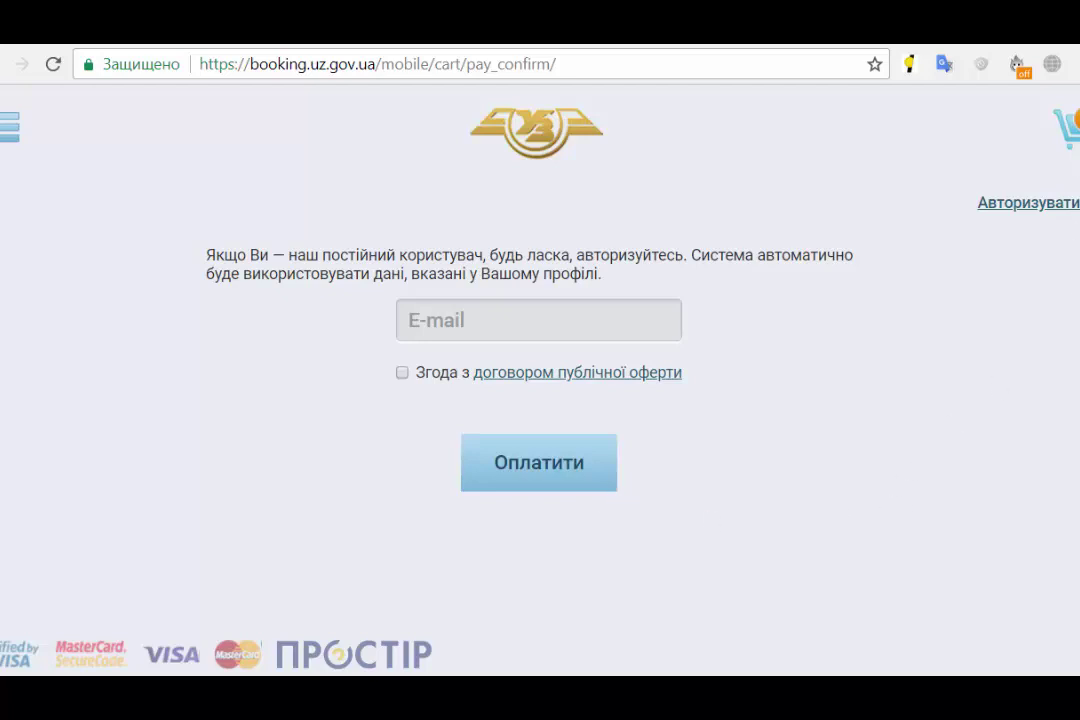
- Return to the cart and cancel the Київ-Пасажирський to Львів ticket, confirming the cancellation
click(1072, 140)
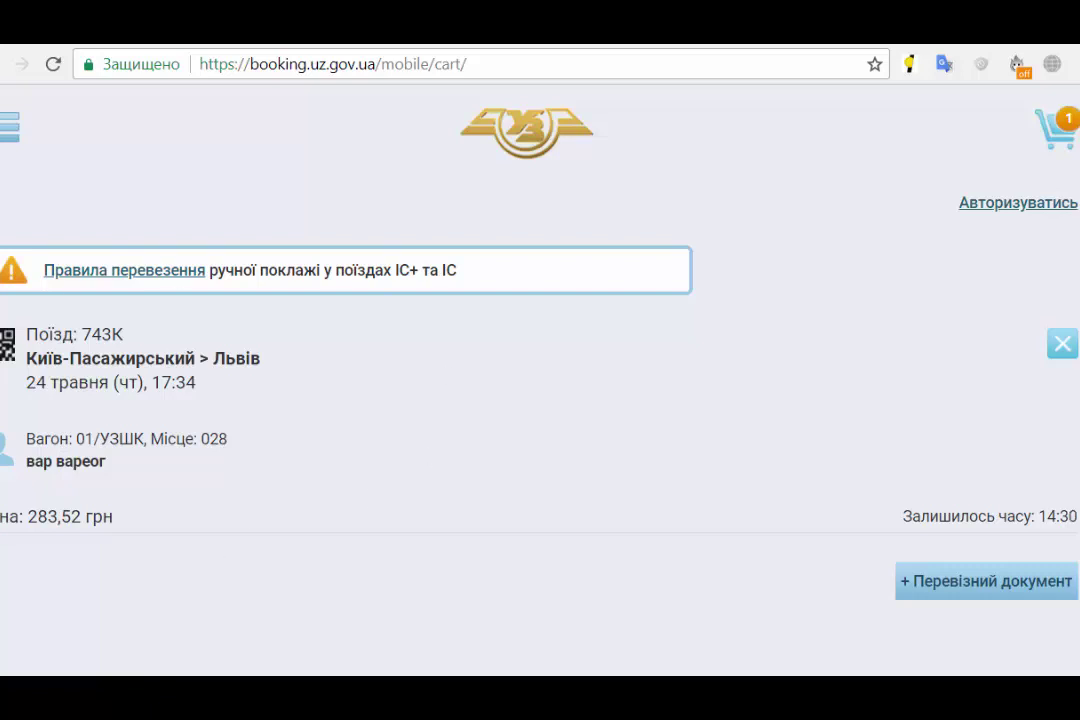
click(1058, 350)
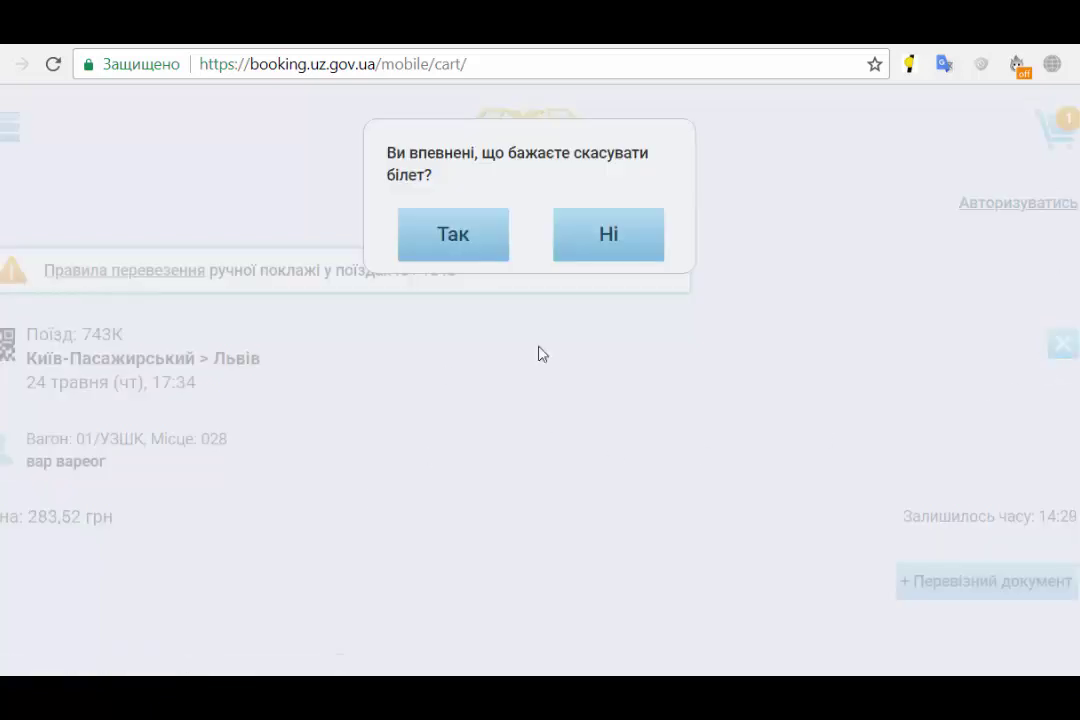
click(455, 250)
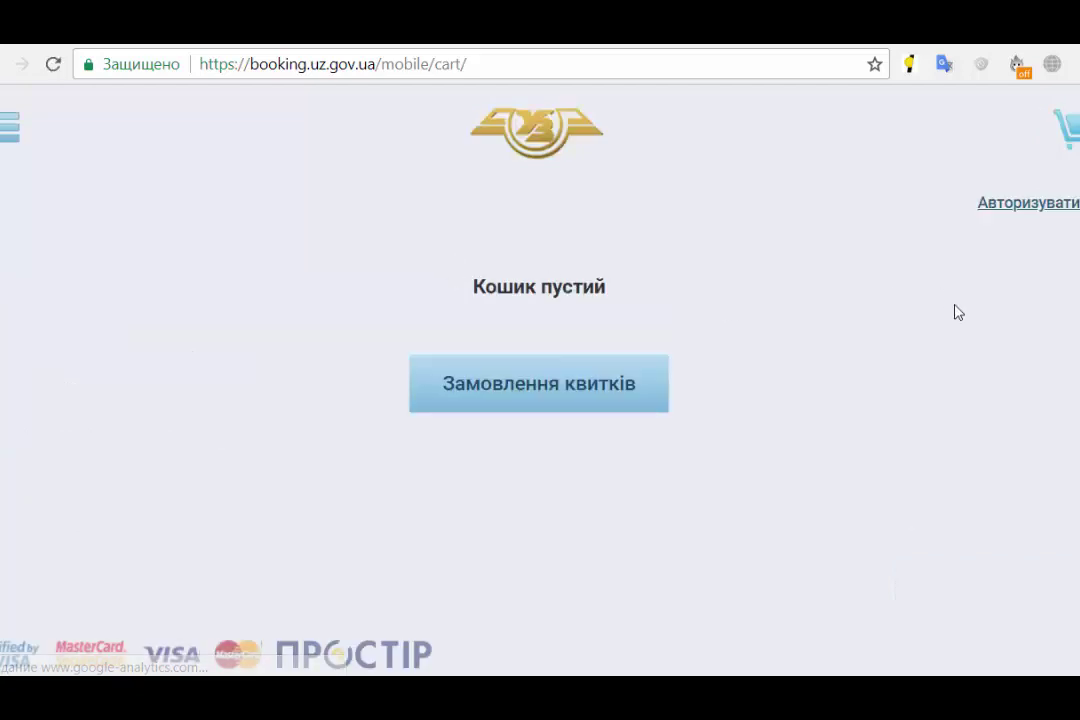
- Switch the mobile site's language to English and from there to Russian
click(5, 135)
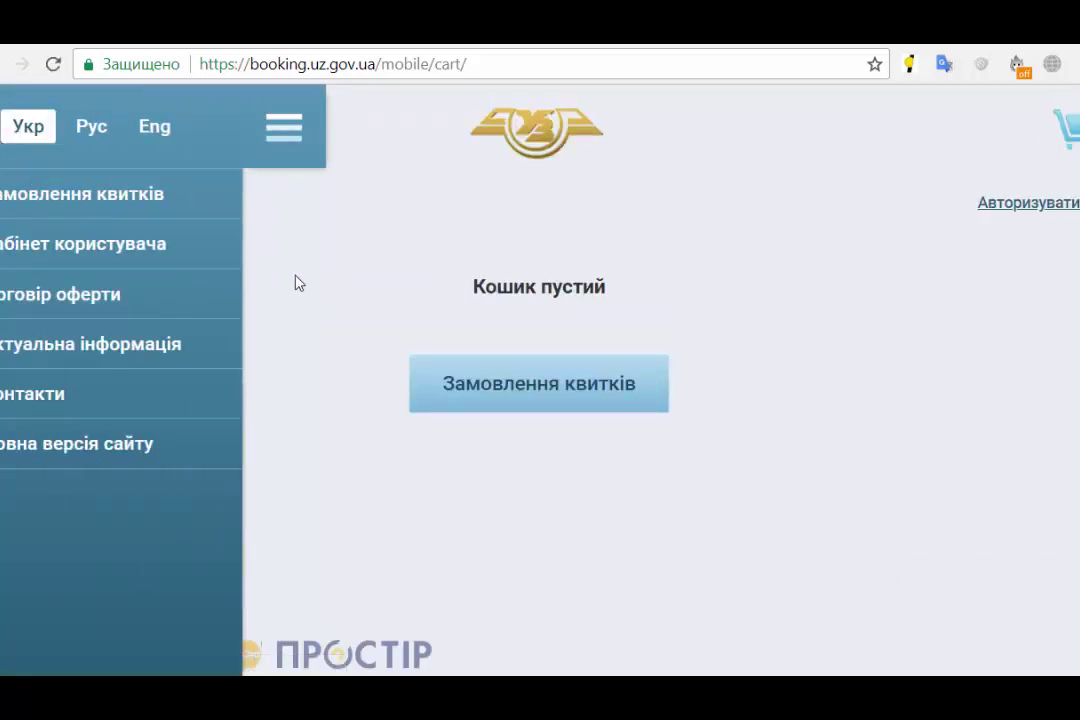
click(160, 136)
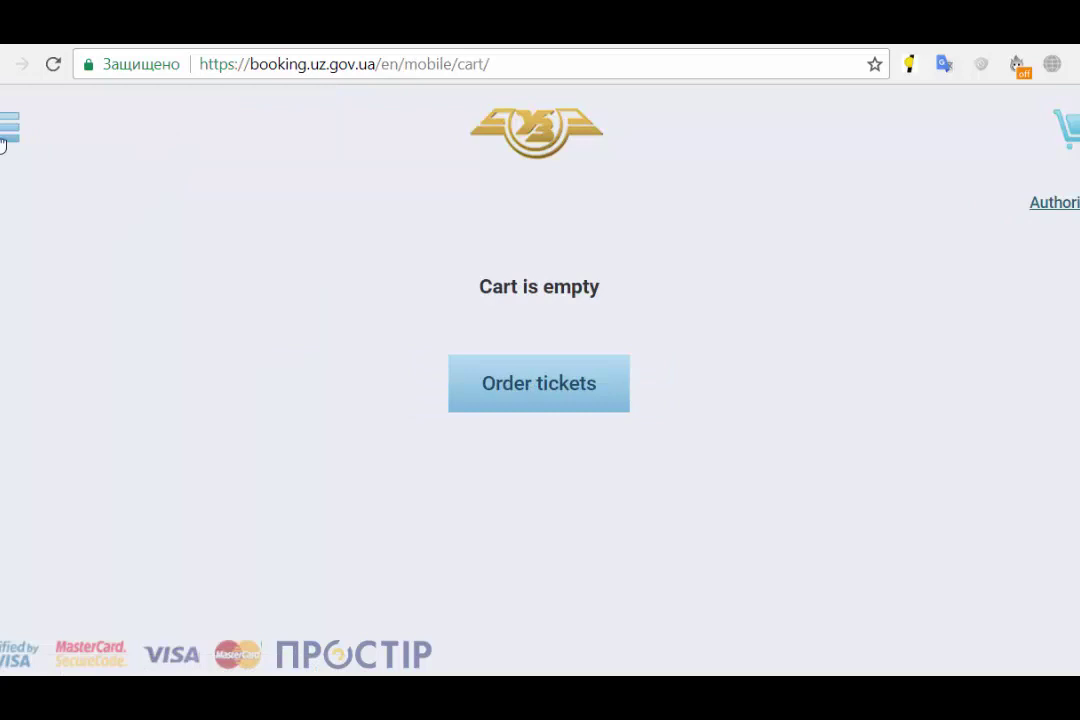
click(4, 138)
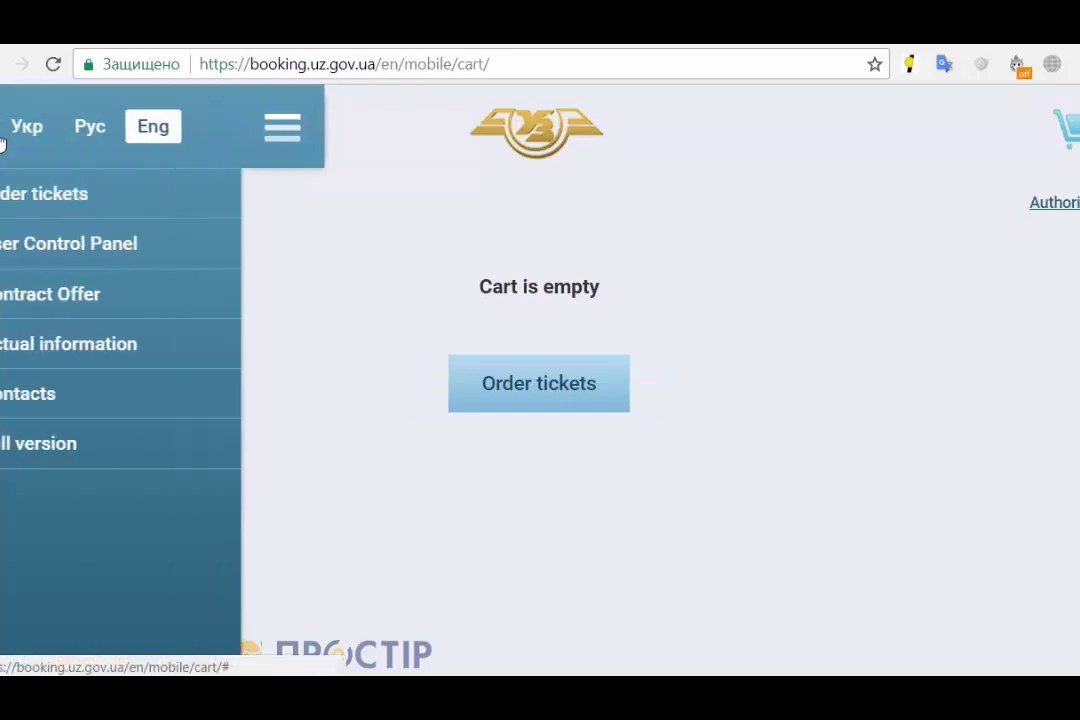
click(96, 136)
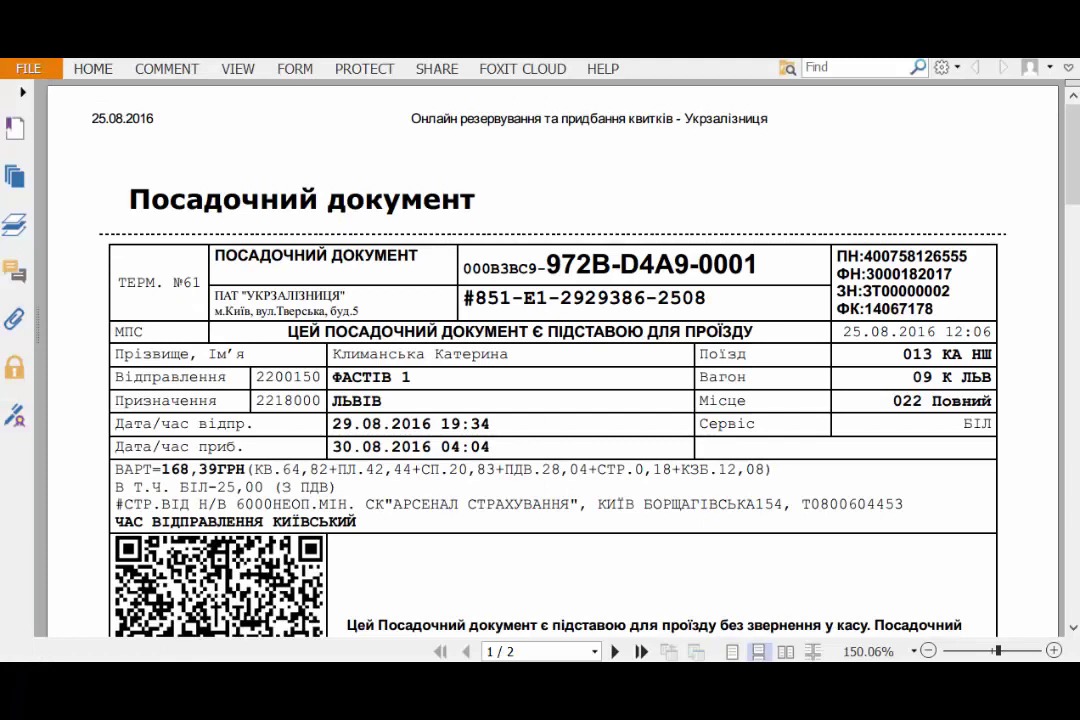
- Switch to the Foxit PDF reader and examine the passenger, route, train and seat details on the first boarding document
key(alt+Tab)
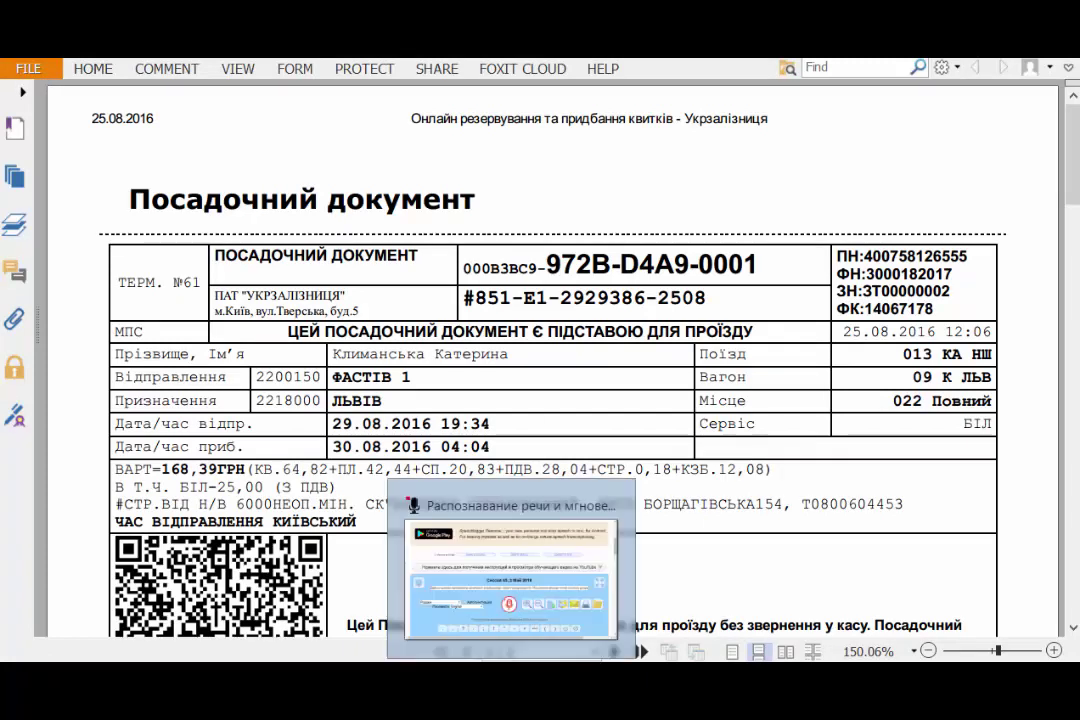
key(alt+Tab)
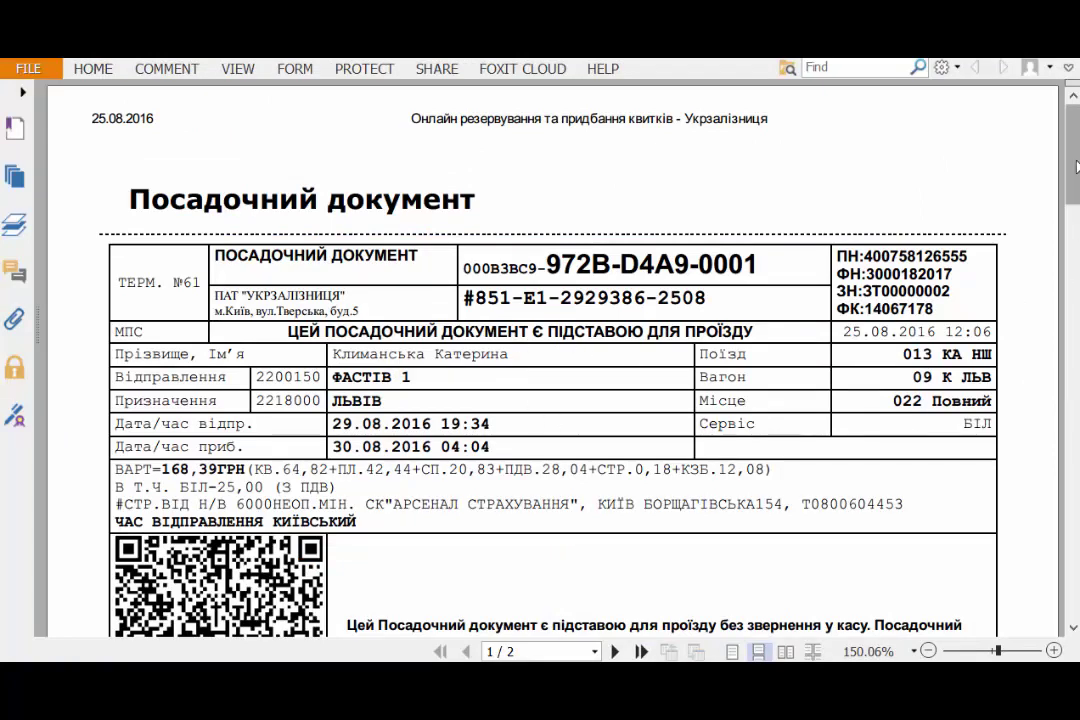
scroll(1075, 185, down, 2)
scroll(1075, 186, down, 1)
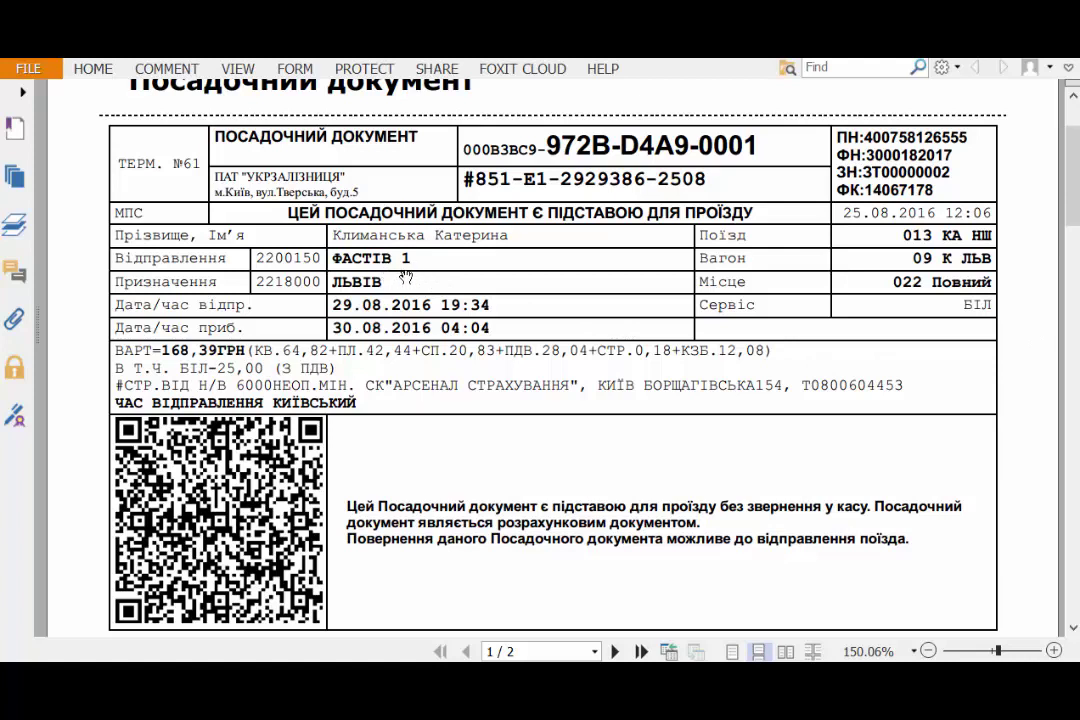
scroll(441, 295, up, 1)
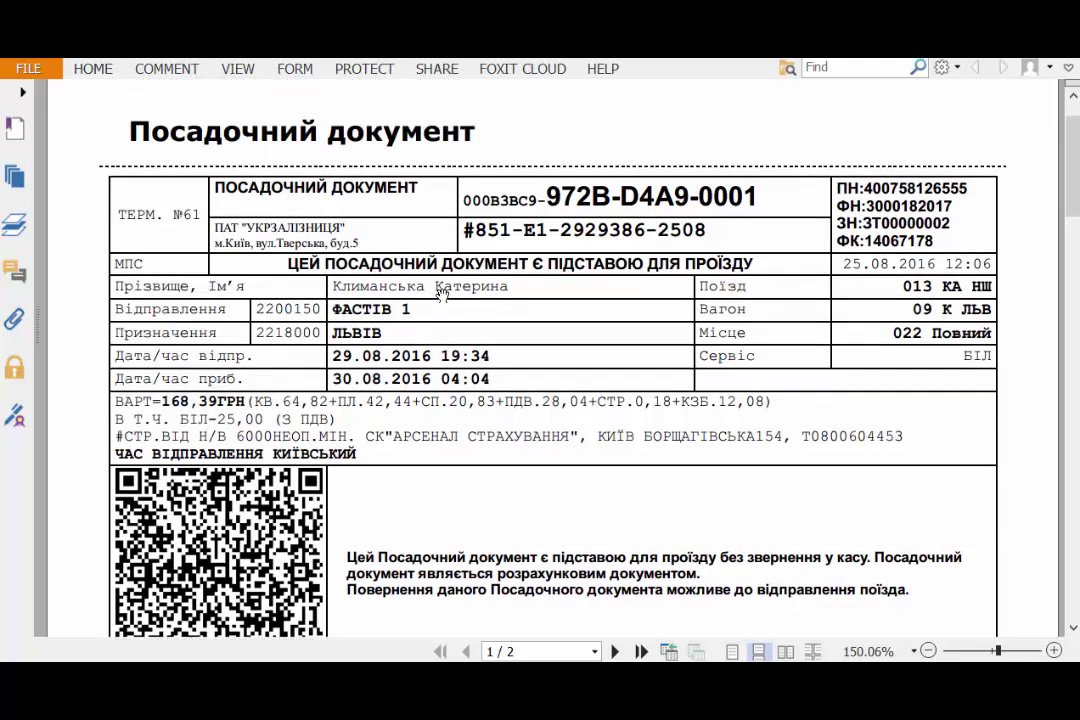
scroll(441, 295, down, 1)
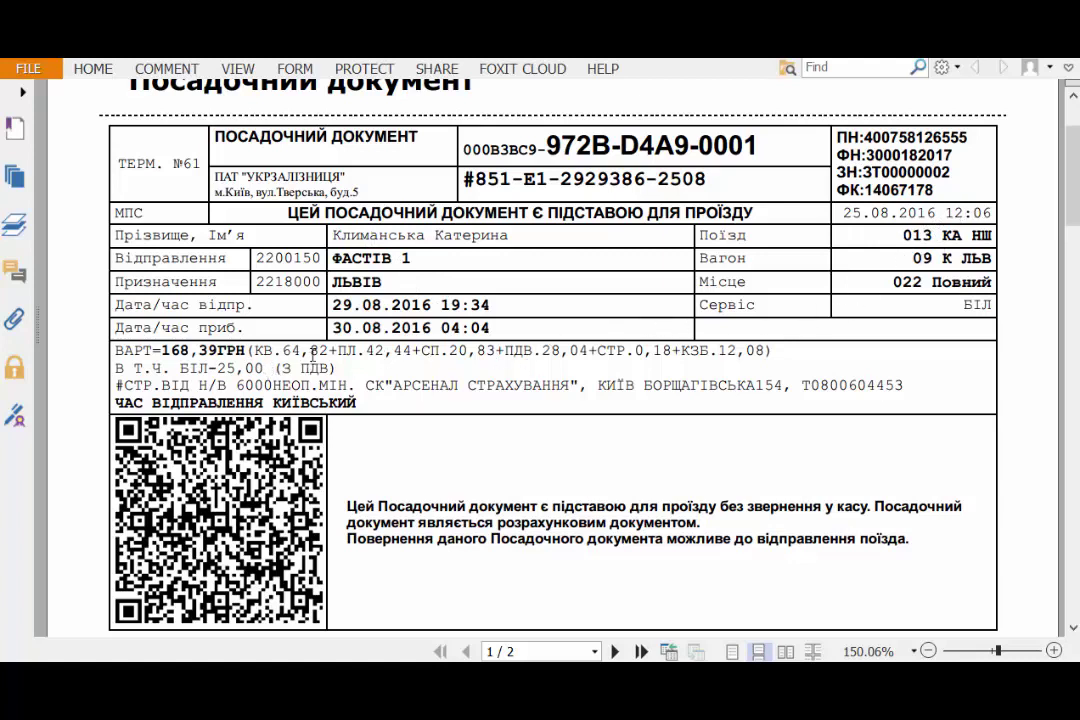
- Highlight the fare breakdown on the first boarding document, clear the selection and review the surrounding trip details
drag(265, 351, 373, 368)
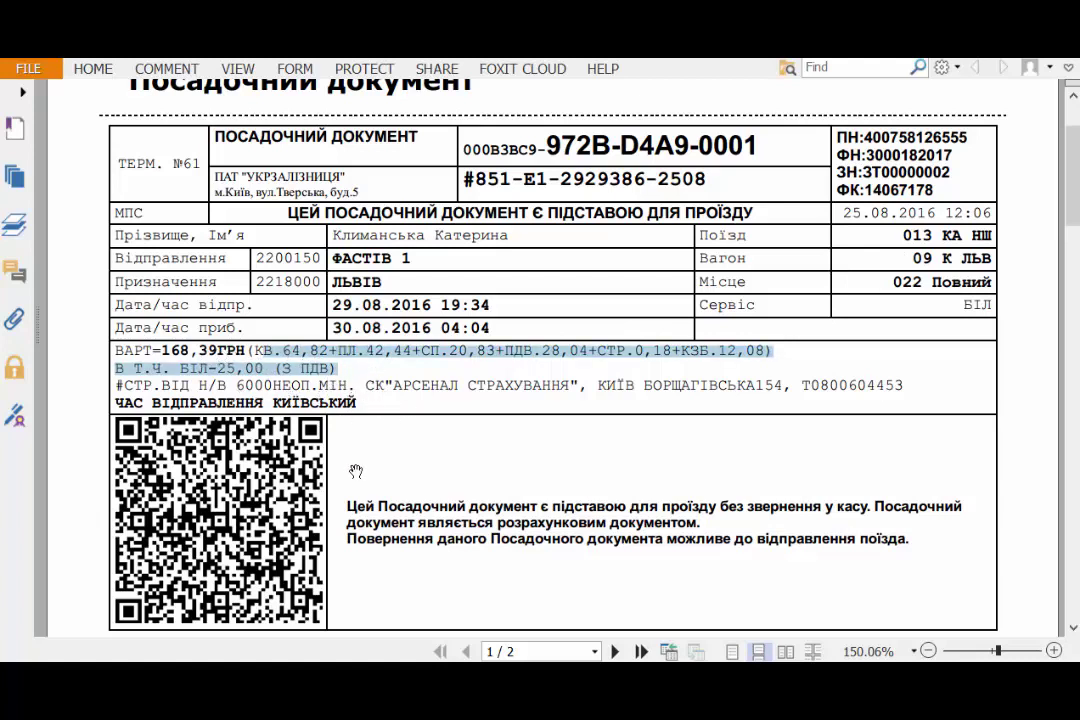
click(415, 392)
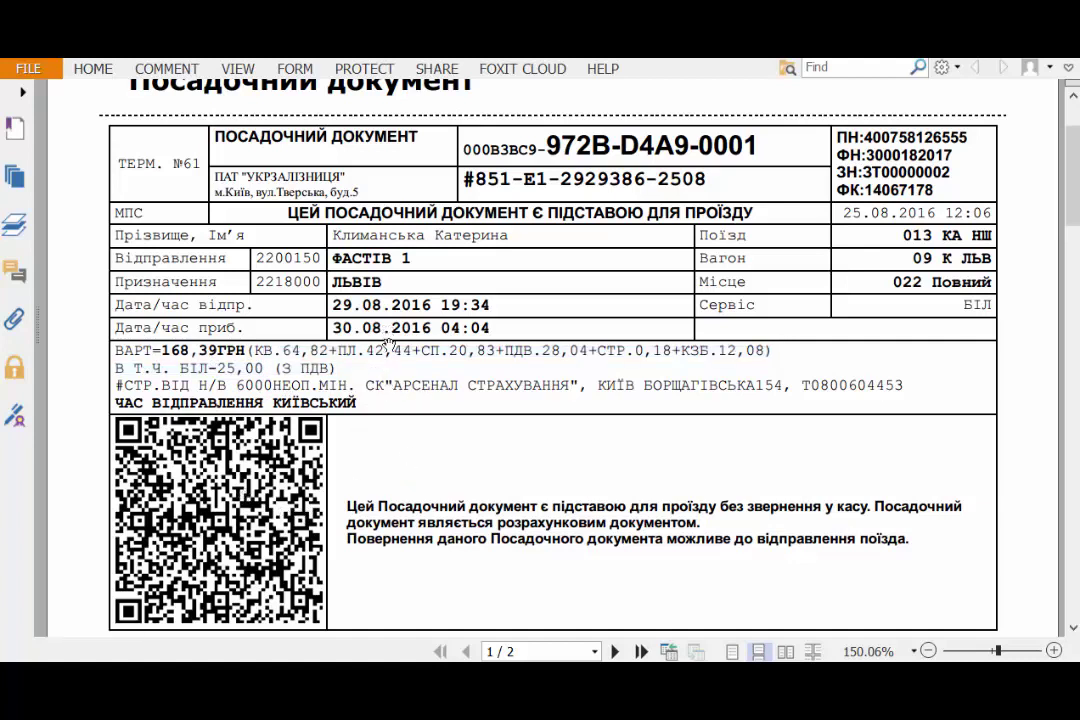
scroll(405, 374, up, 1)
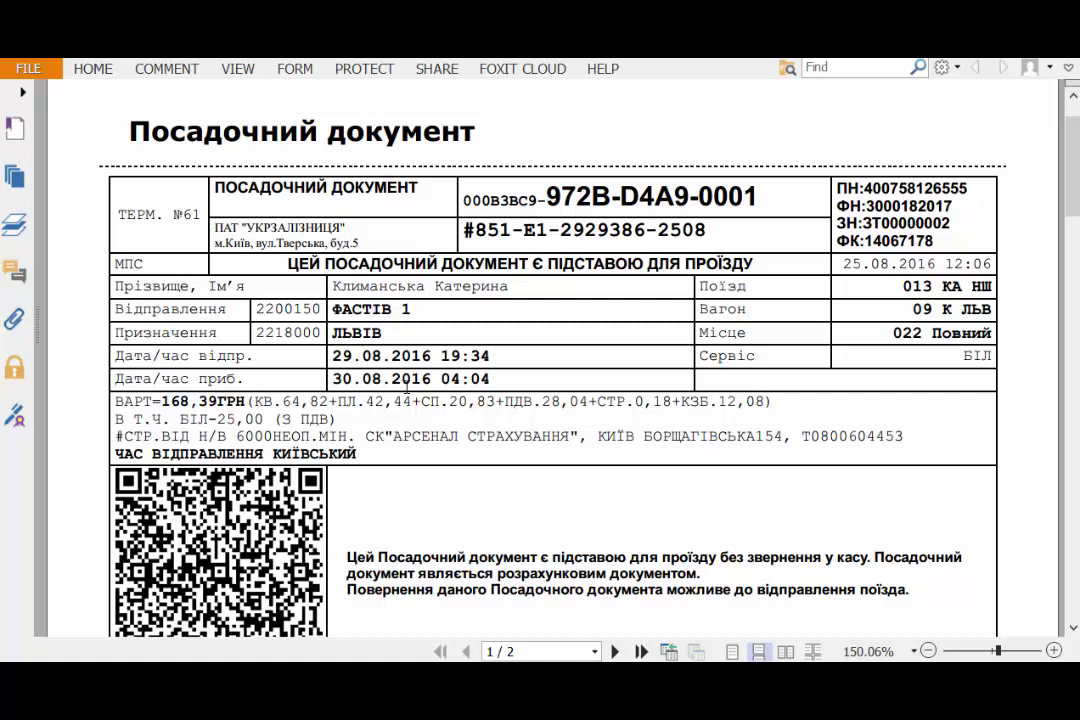
scroll(405, 382, down, 1)
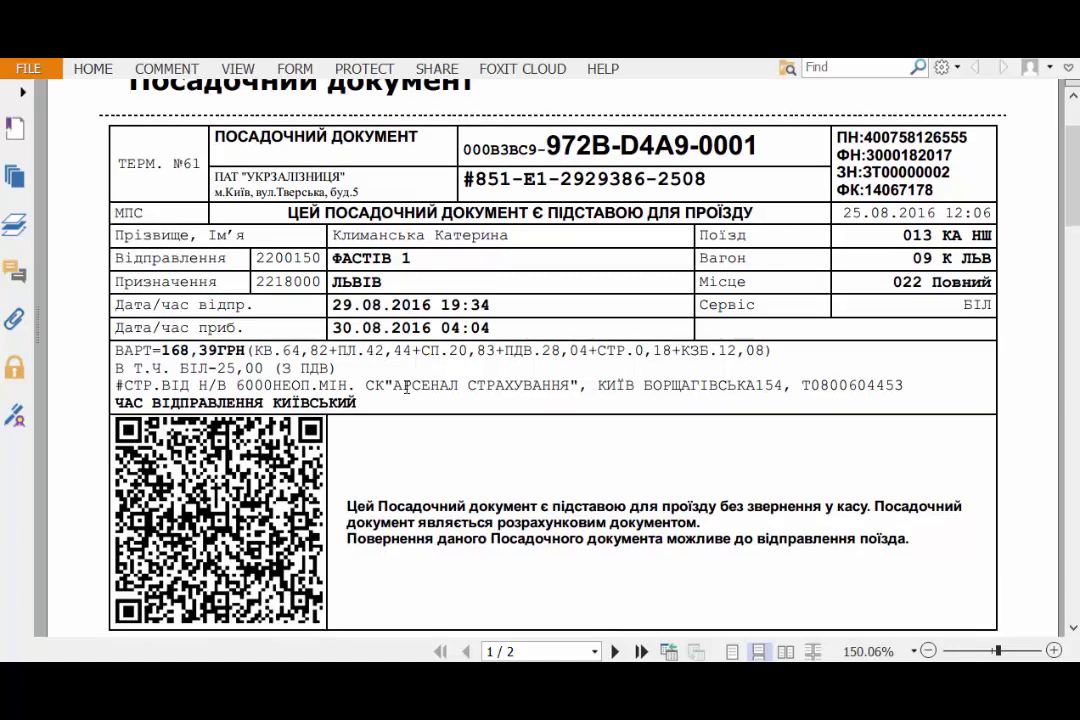
- Go to the second passenger's boarding document on page 2 and highlight the document number beginning with #
scroll(405, 386, down, 20)
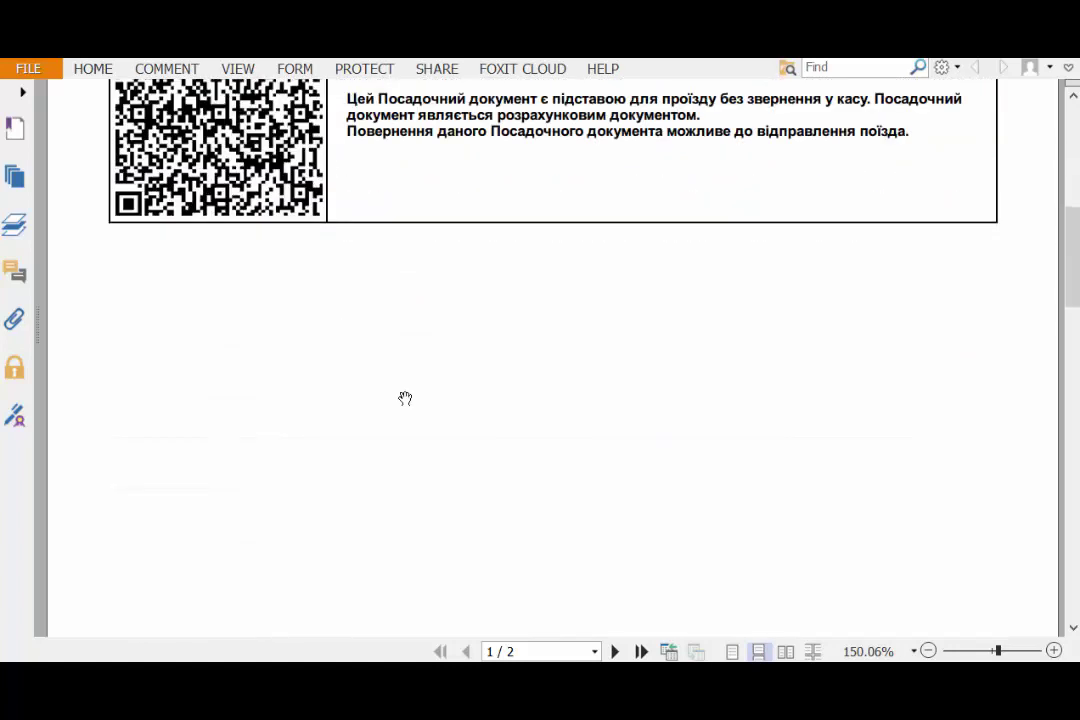
scroll(405, 398, down, 5)
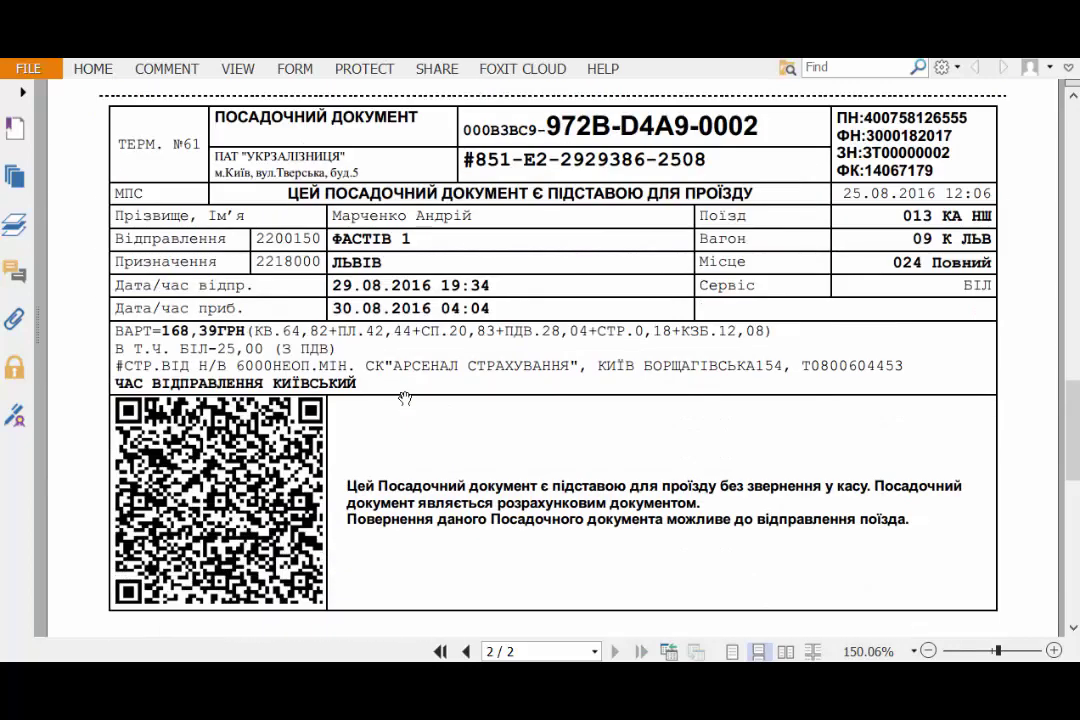
scroll(405, 396, up, 1)
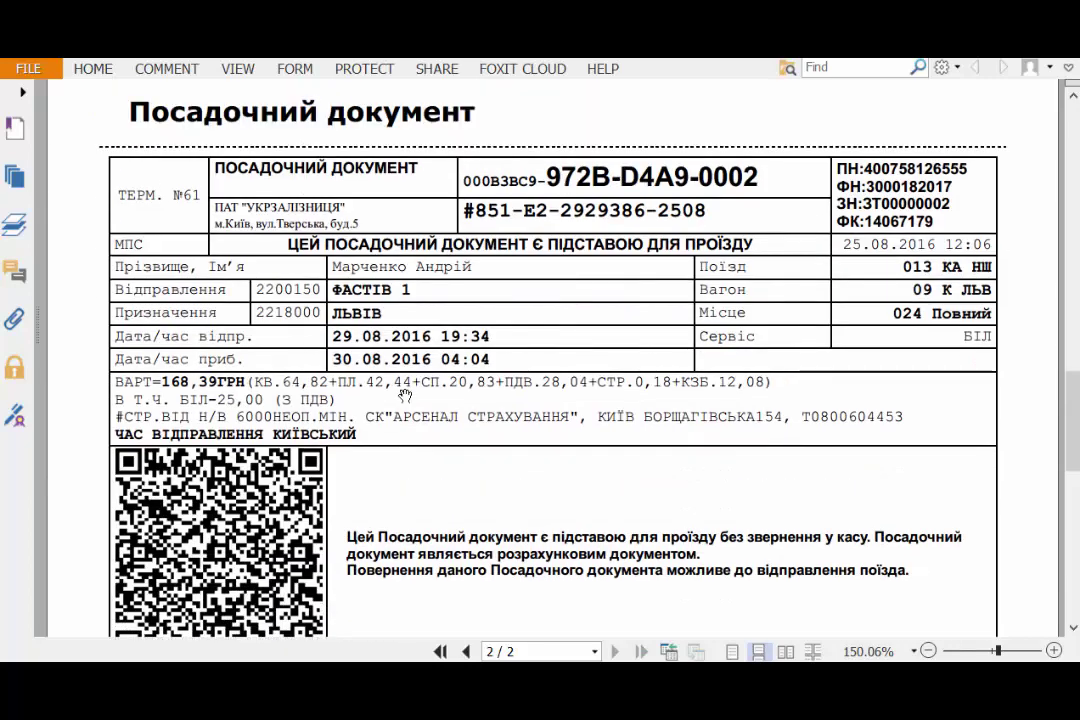
scroll(405, 396, up, 4)
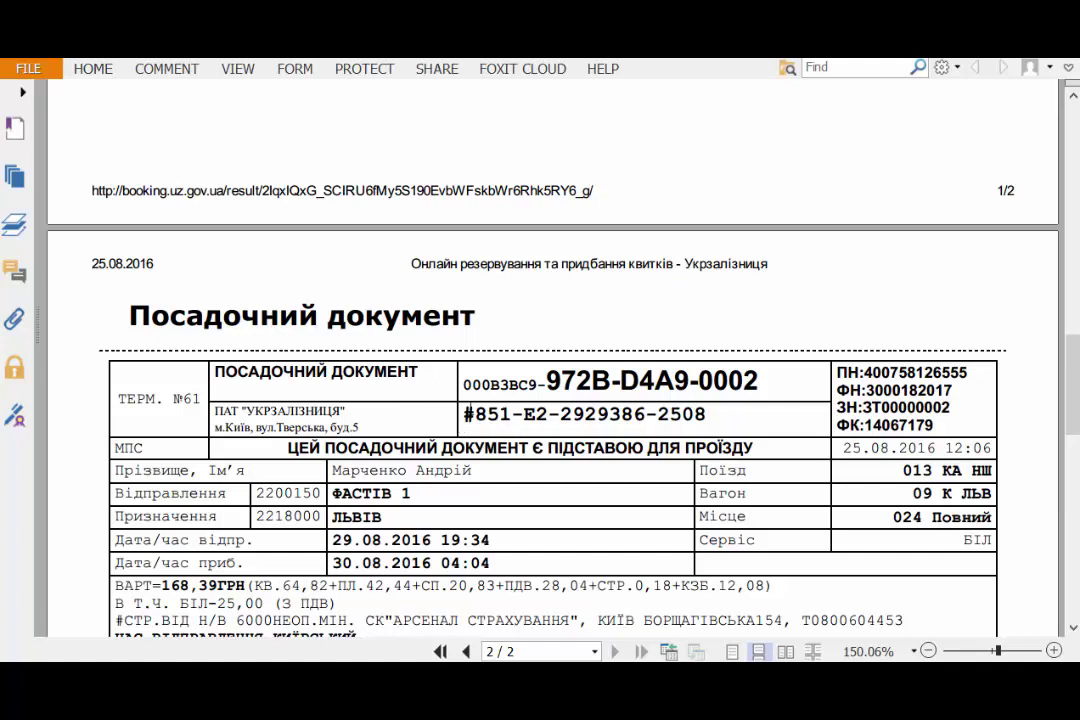
drag(465, 418, 712, 410)
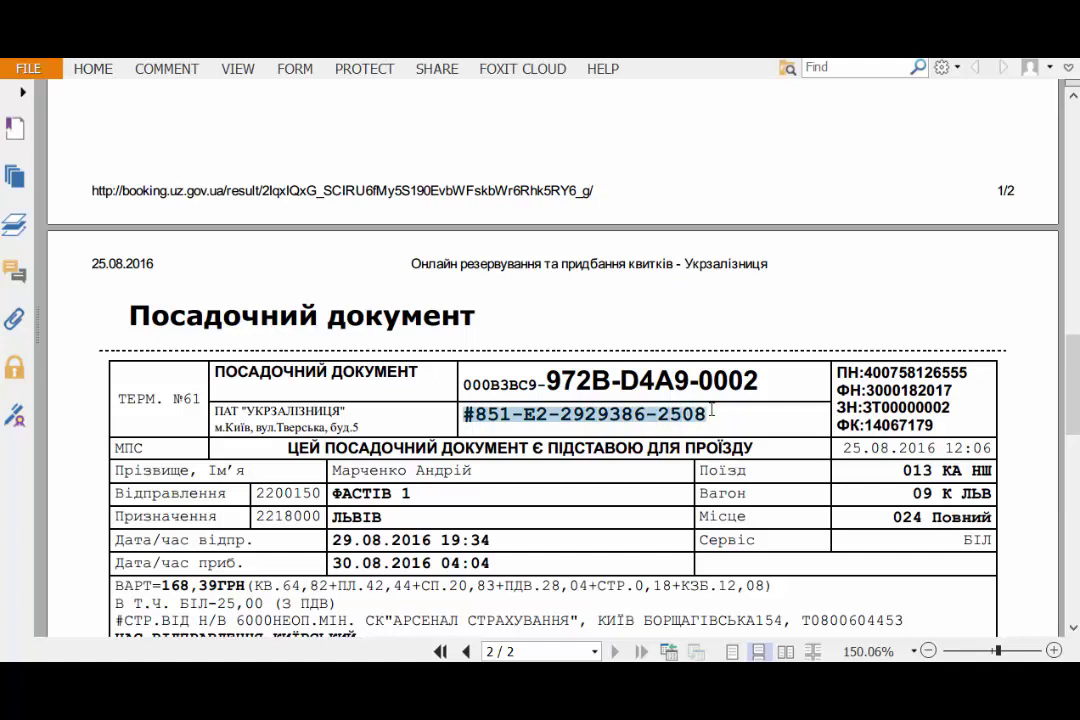